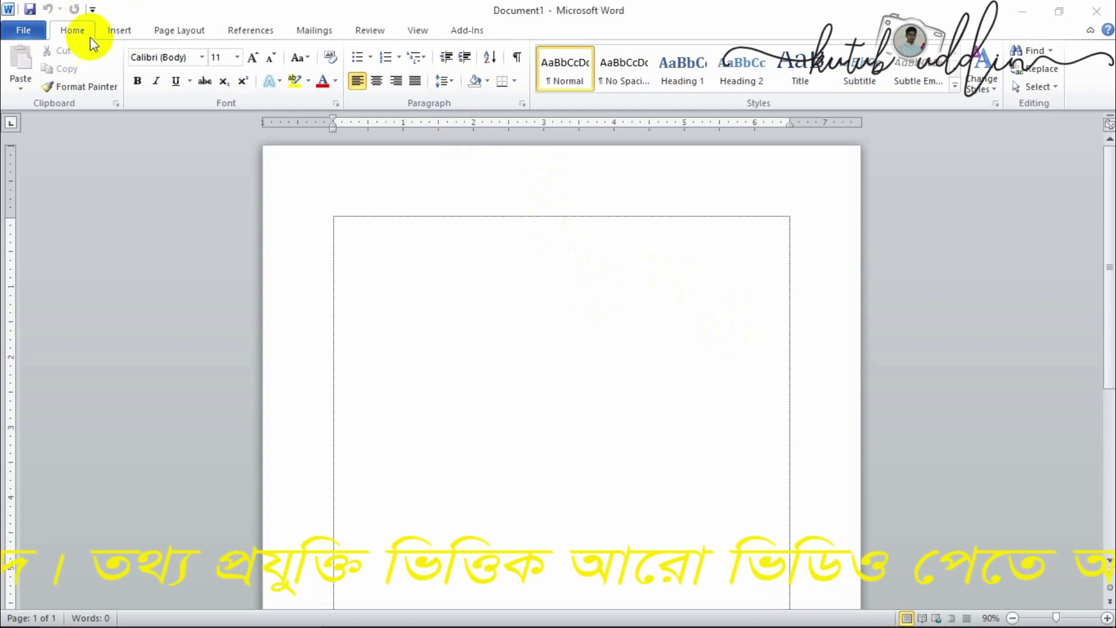
- Show Document1's Info page in the File backstage, with permissions, versions and properties
{"action": "left_click", "coordinate": [26, 33]}
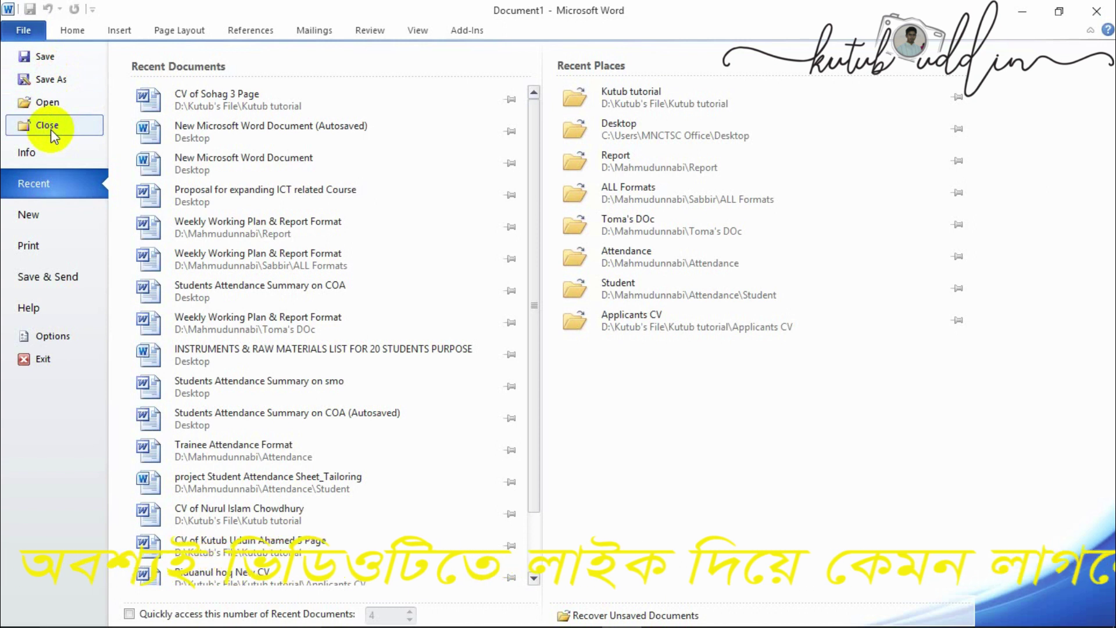
{"action": "left_click", "coordinate": [53, 150]}
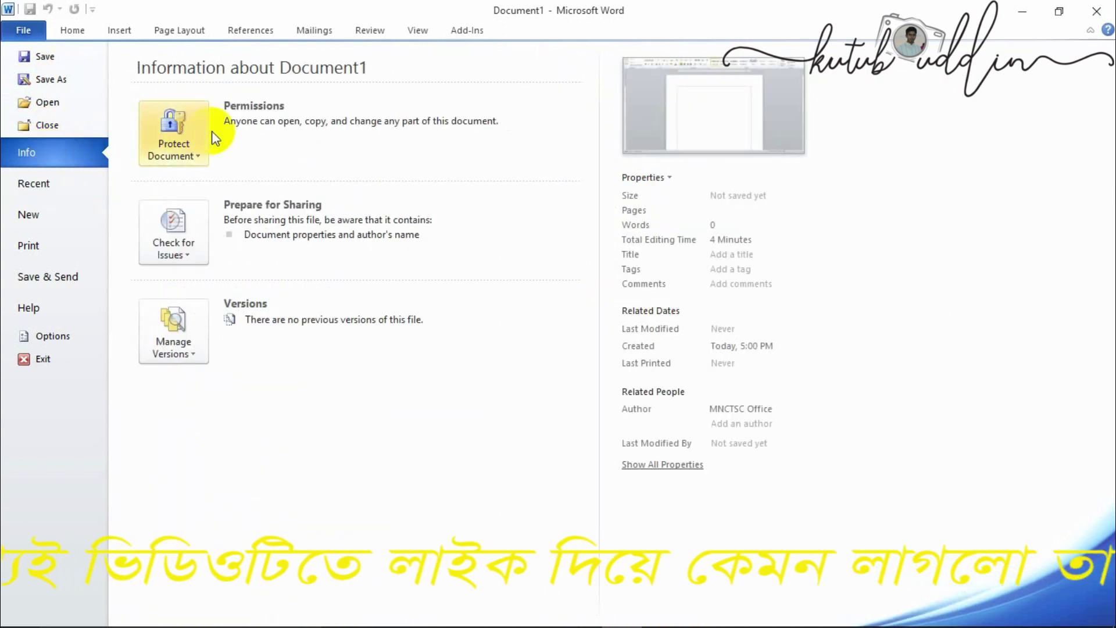
- Encrypt Document1 with a password, entering it twice to confirm
{"action": "left_click", "coordinate": [187, 158]}
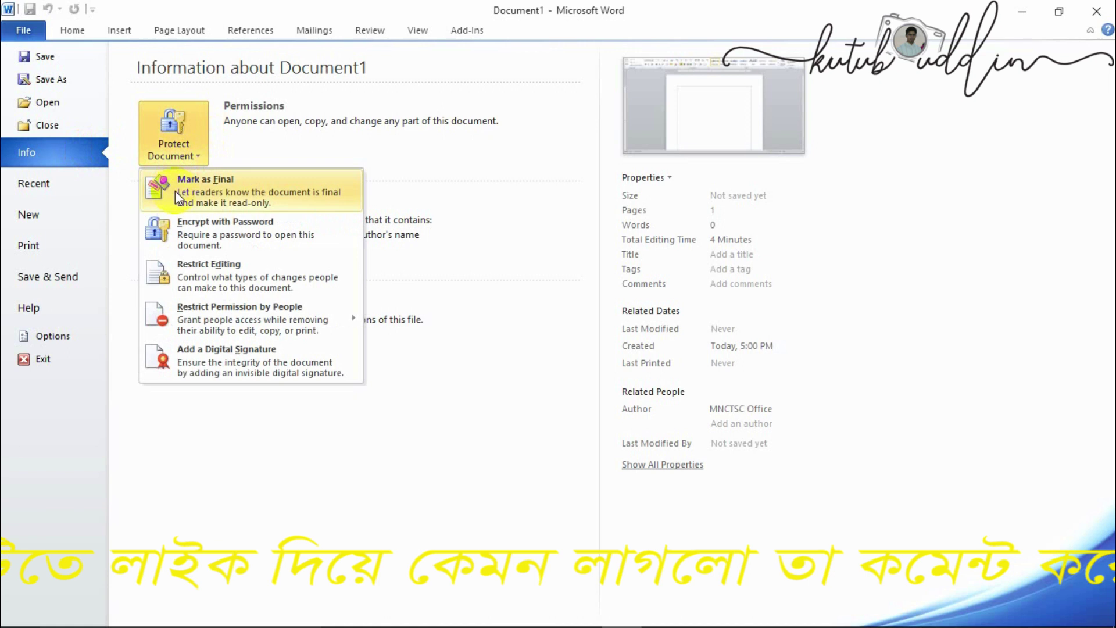
{"action": "left_click", "coordinate": [189, 223]}
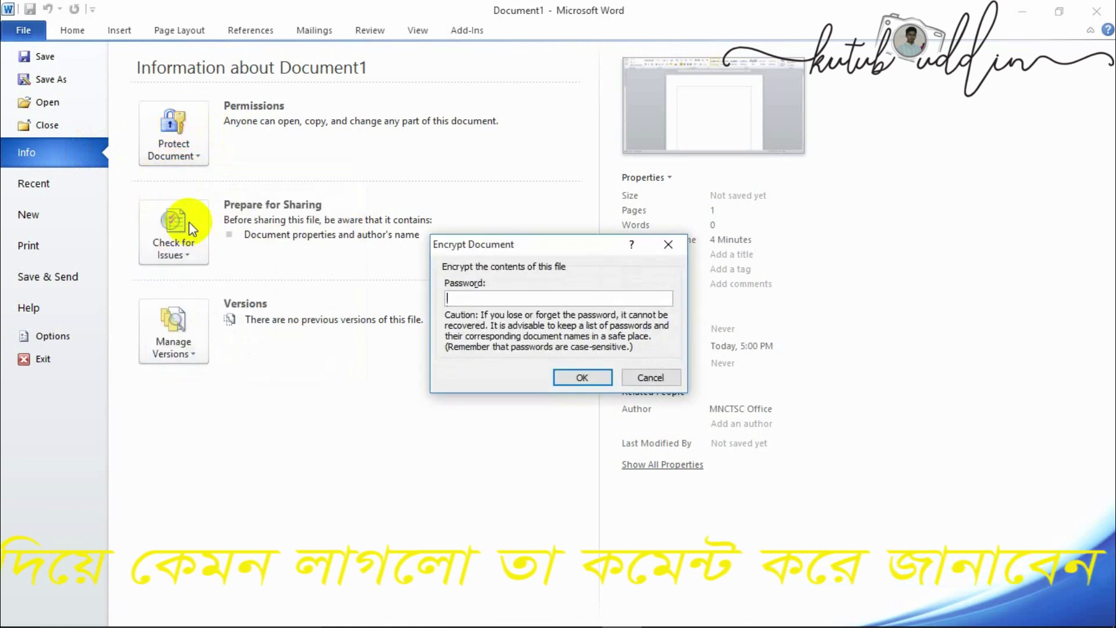
{"action": "type", "text": "12"}
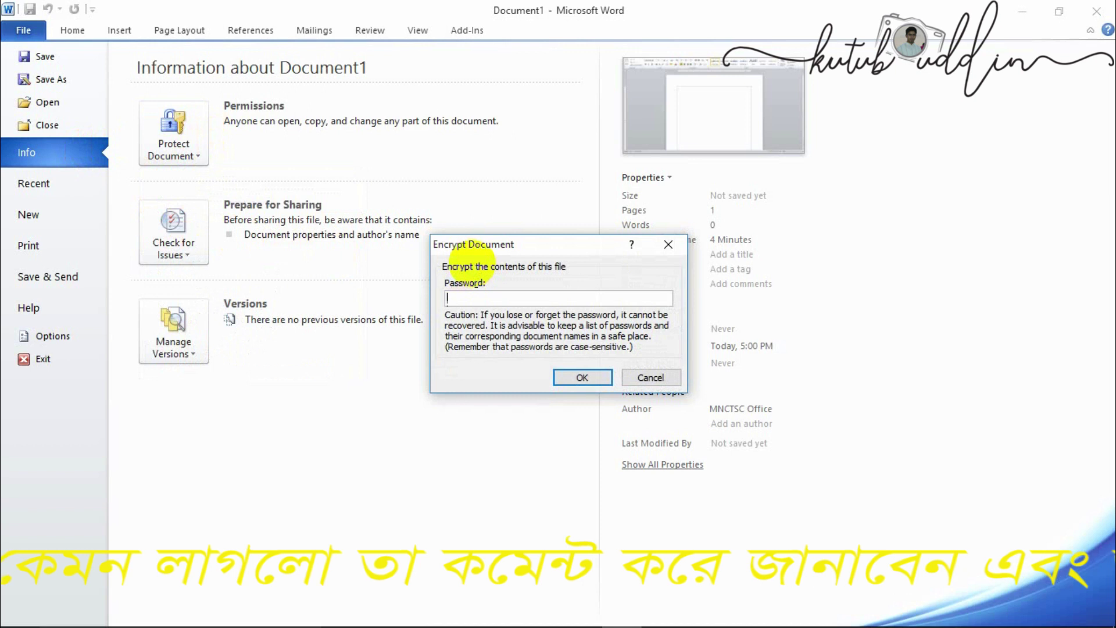
{"action": "type", "text": "34"}
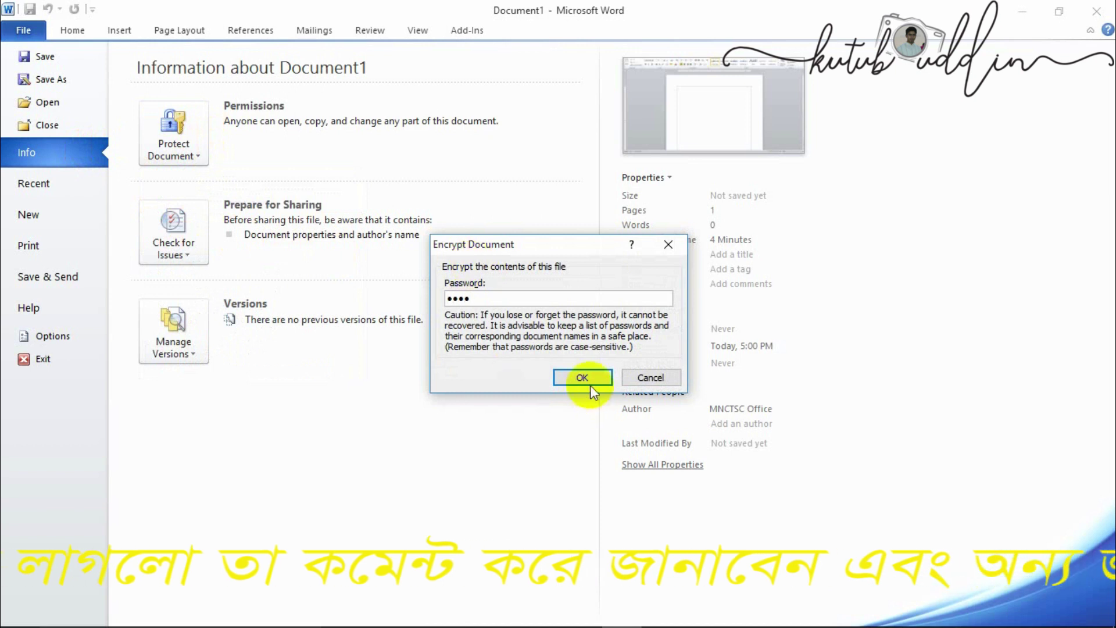
{"action": "left_click", "coordinate": [582, 378]}
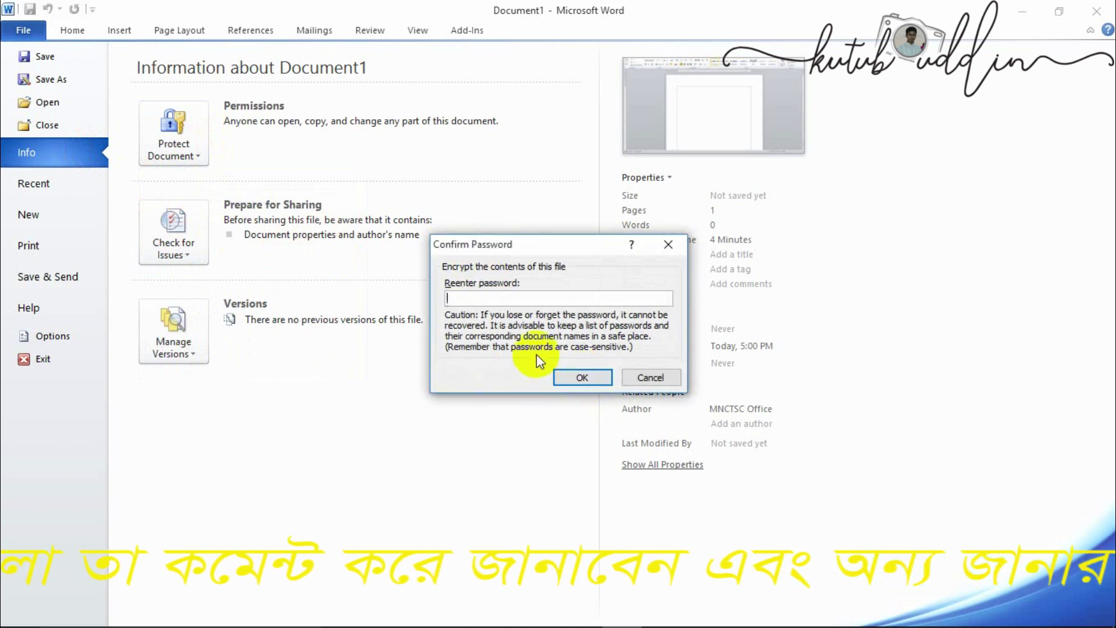
{"action": "type", "text": "1234"}
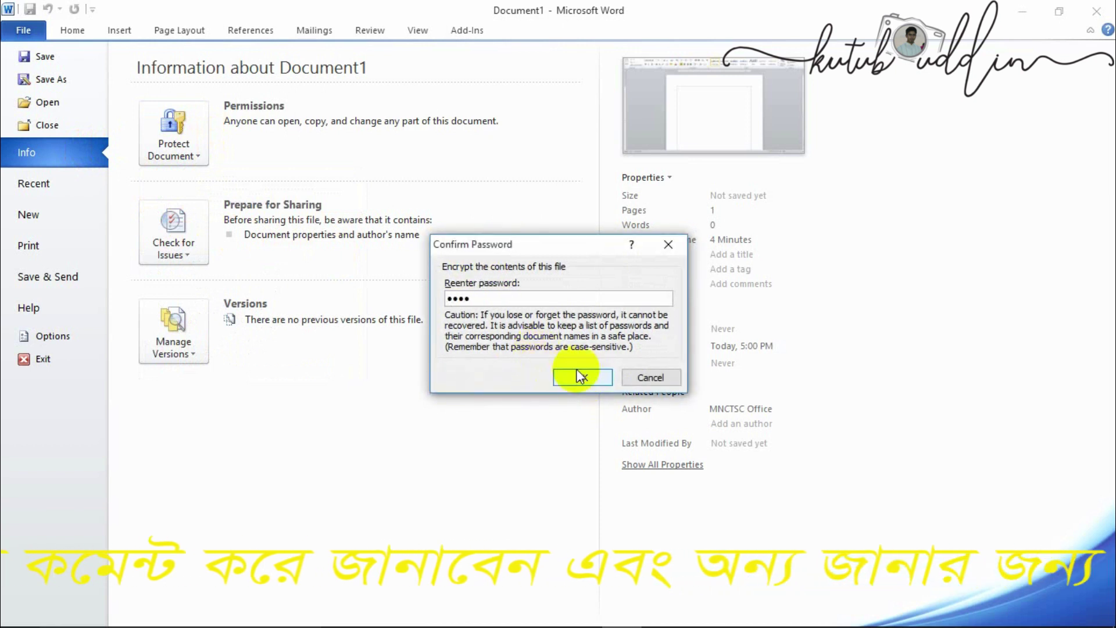
{"action": "left_click", "coordinate": [580, 375]}
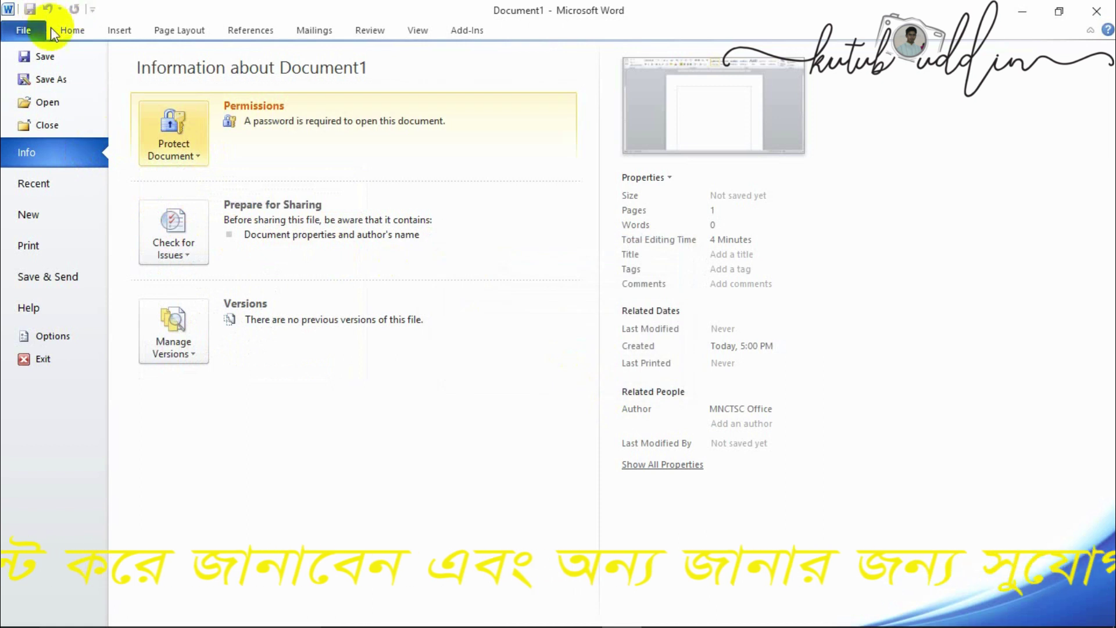
- Save the encrypted document to the Desktop as Doc1
{"action": "left_click", "coordinate": [42, 59]}
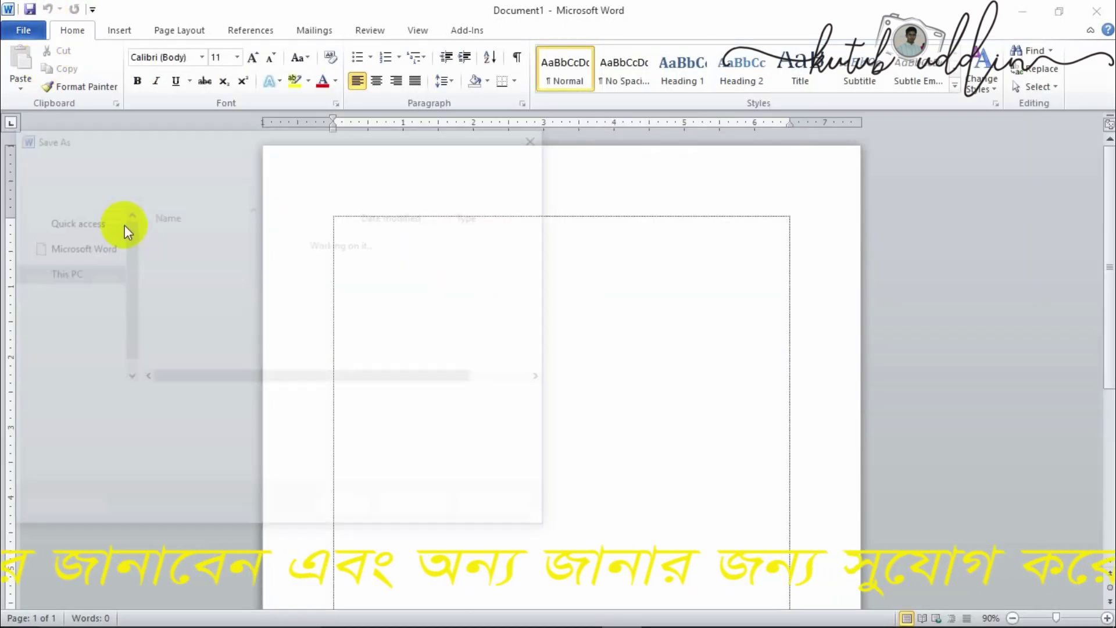
{"action": "left_click", "coordinate": [68, 242]}
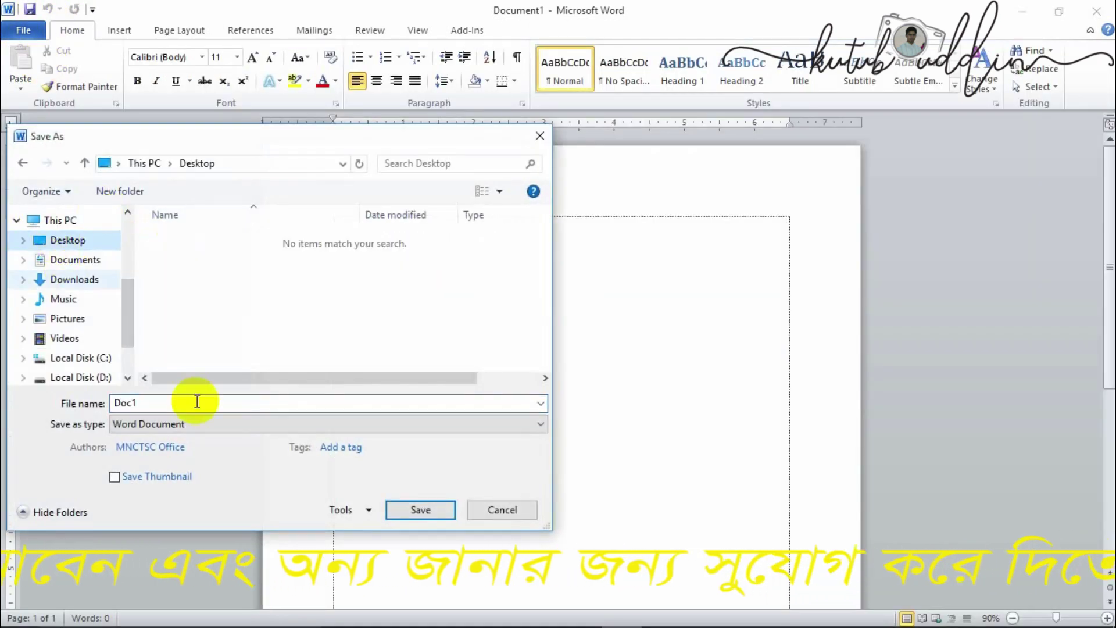
{"action": "left_click", "coordinate": [399, 514]}
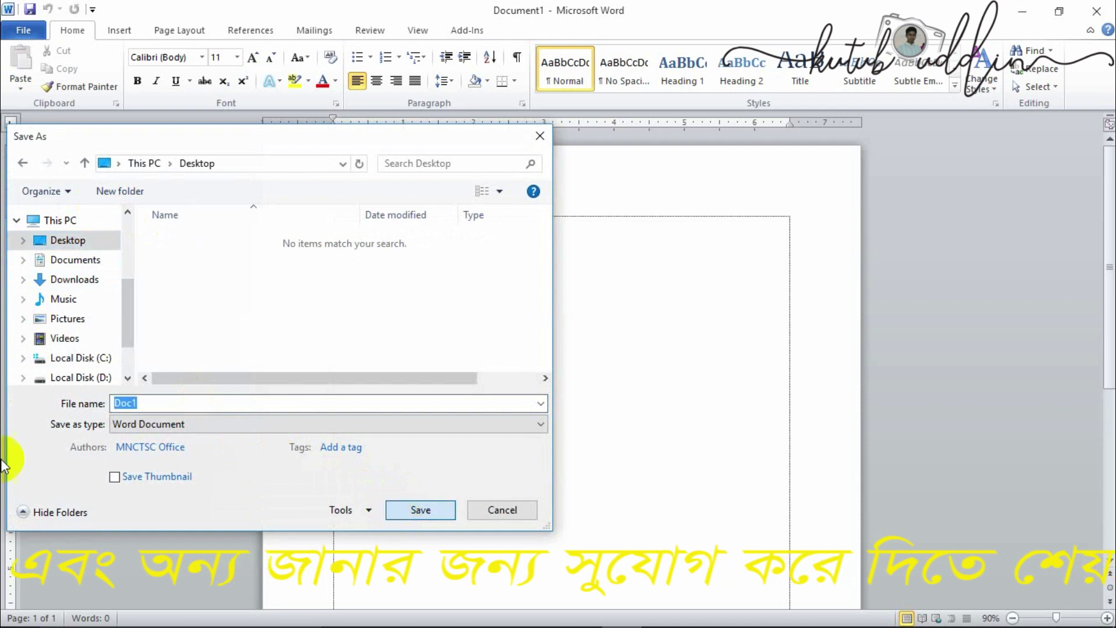
- Close Word and refresh the desktop so Doc1 appears
{"action": "left_click", "coordinate": [1095, 10]}
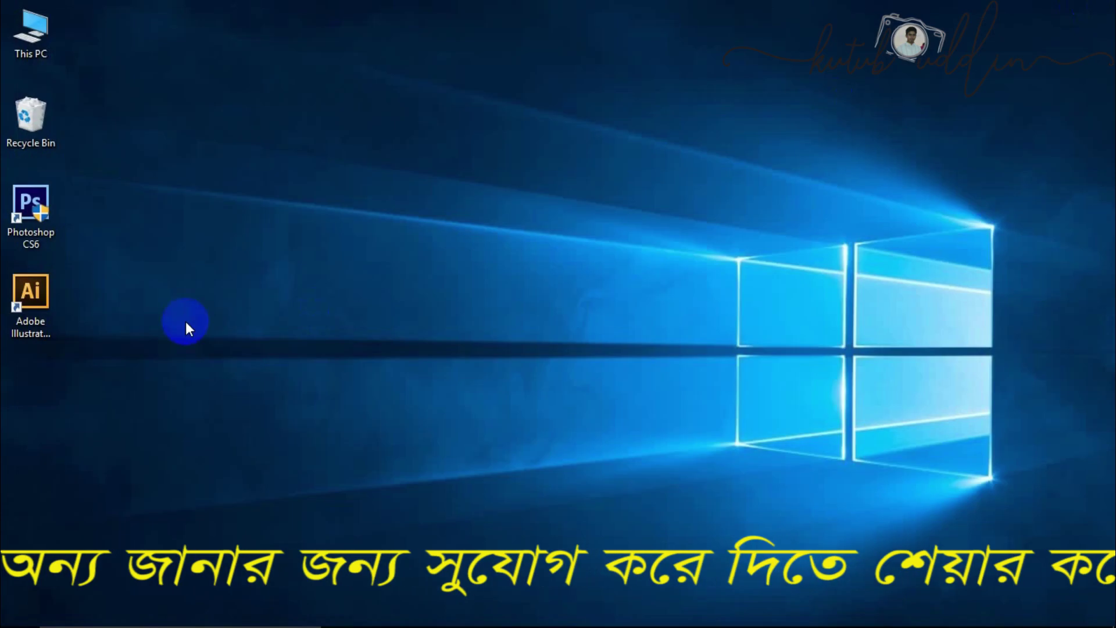
{"action": "right_click", "coordinate": [264, 145]}
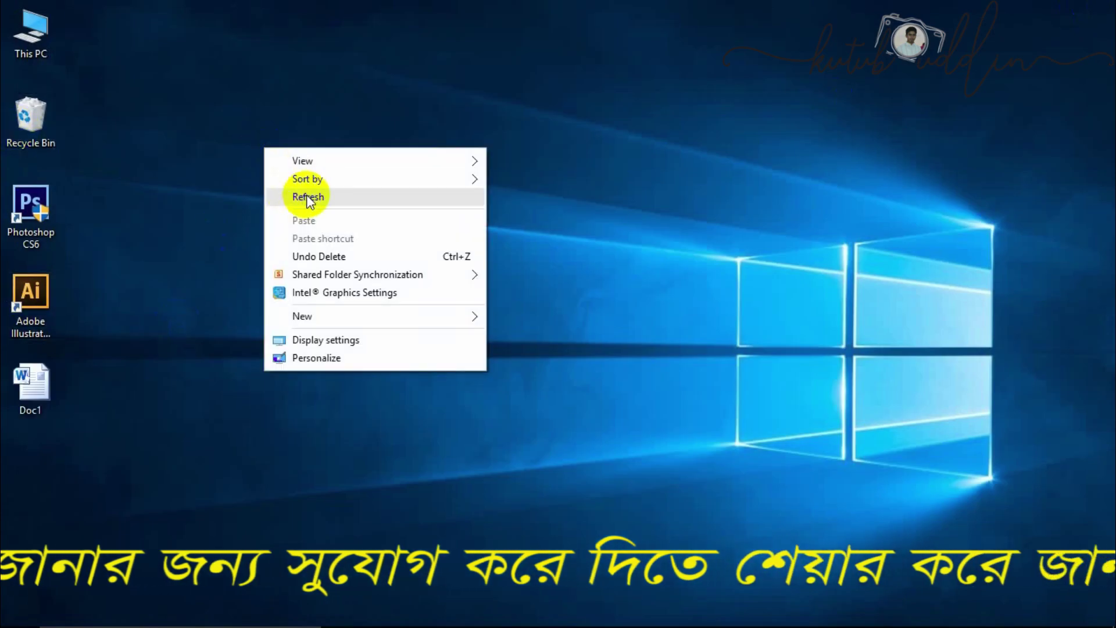
{"action": "left_click", "coordinate": [307, 196]}
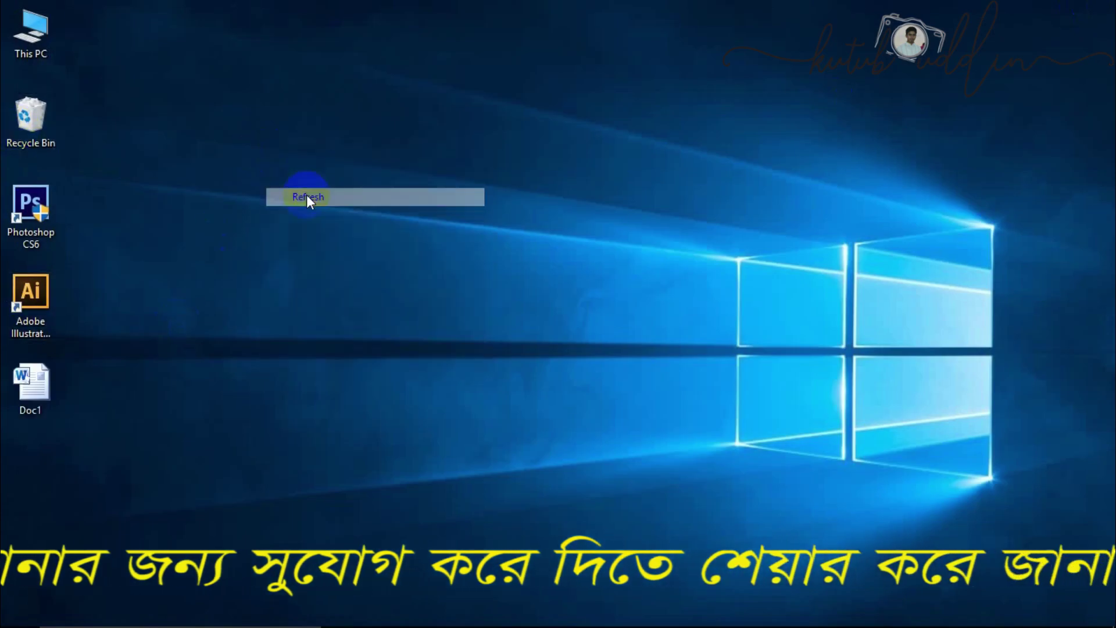
- Open Doc1 from the desktop by entering its password
{"action": "double_click", "coordinate": [40, 394]}
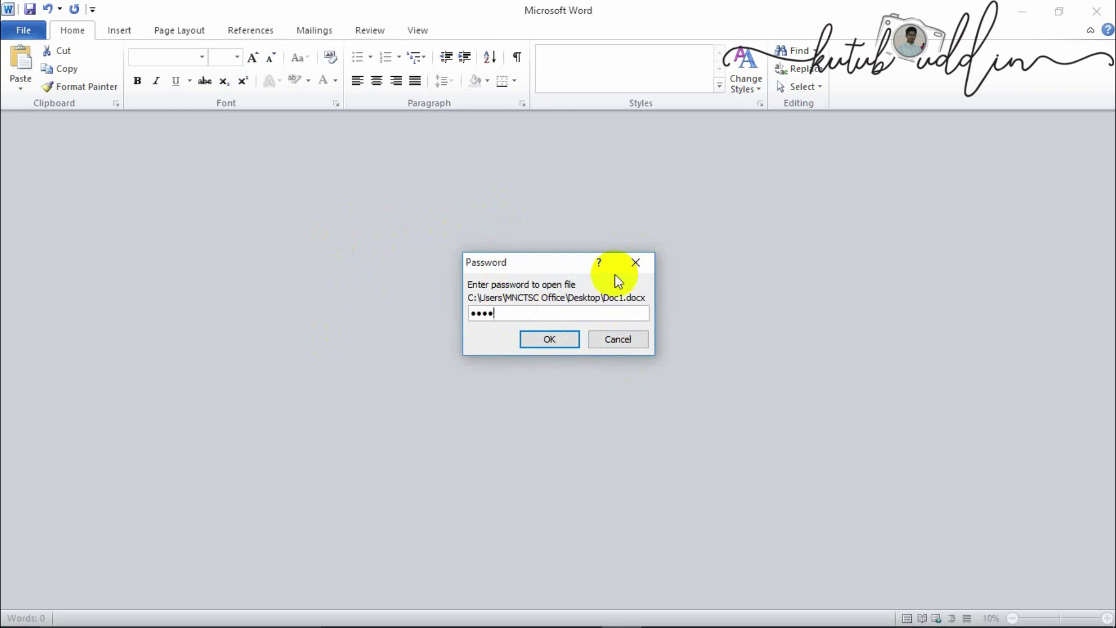
{"action": "key", "text": "Return"}
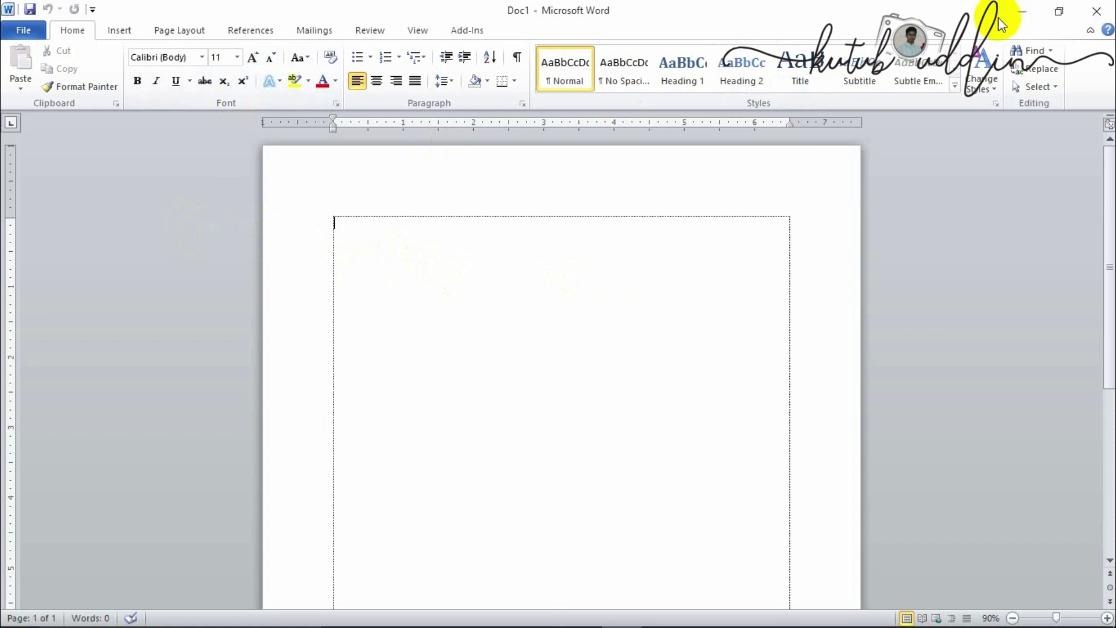
- View Doc1's Encrypt with Password settings and dismiss them unchanged
{"action": "left_click", "coordinate": [29, 29]}
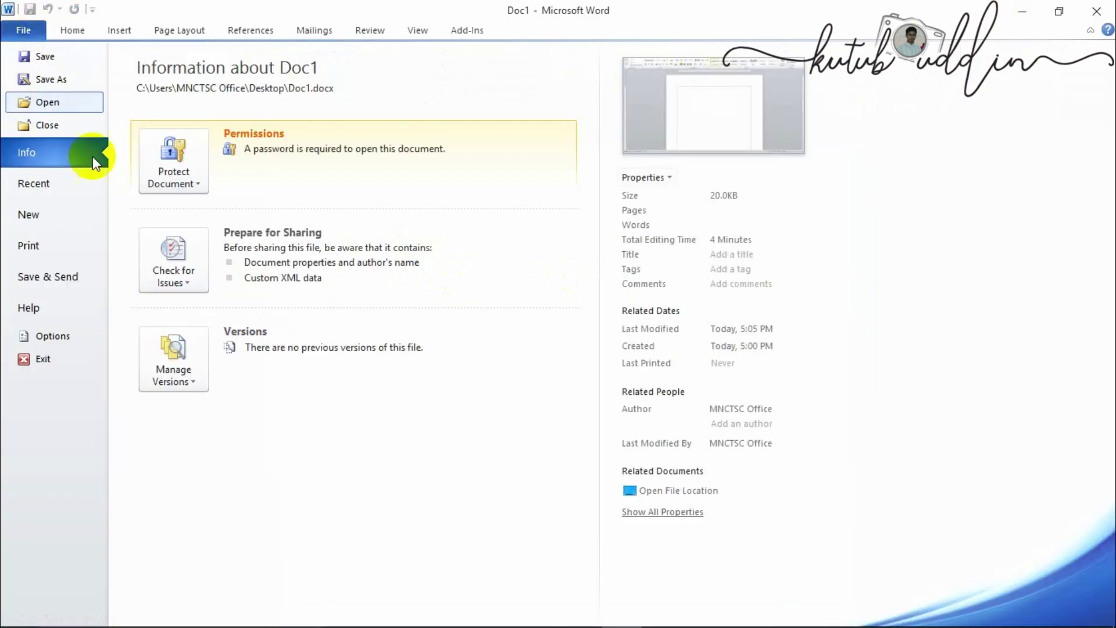
{"action": "left_click", "coordinate": [201, 182]}
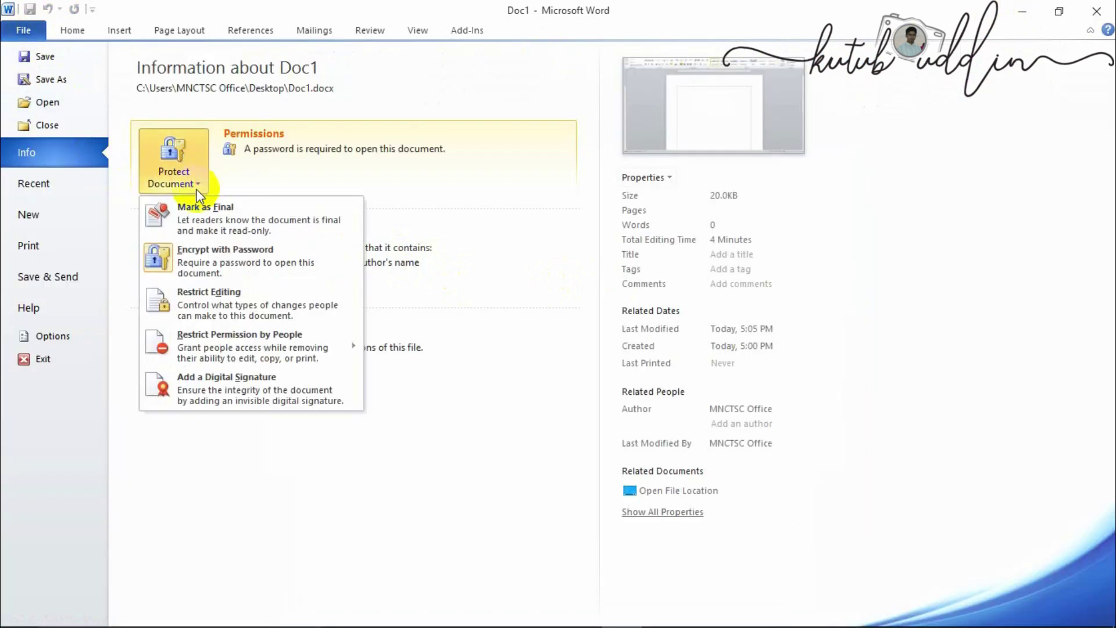
{"action": "left_click", "coordinate": [192, 267]}
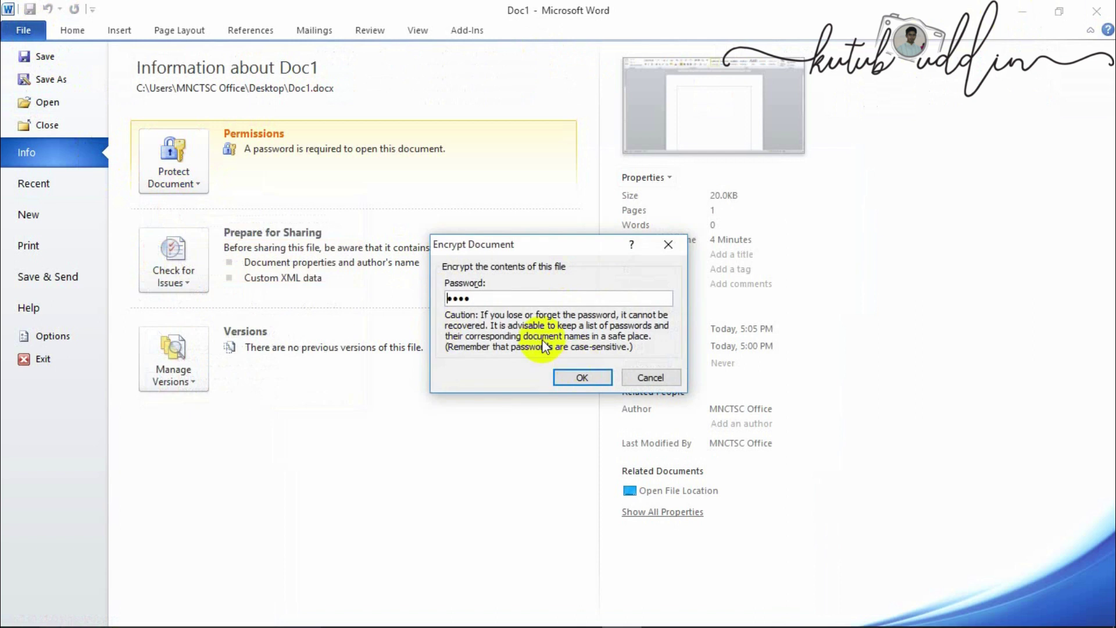
{"action": "key", "text": "Return"}
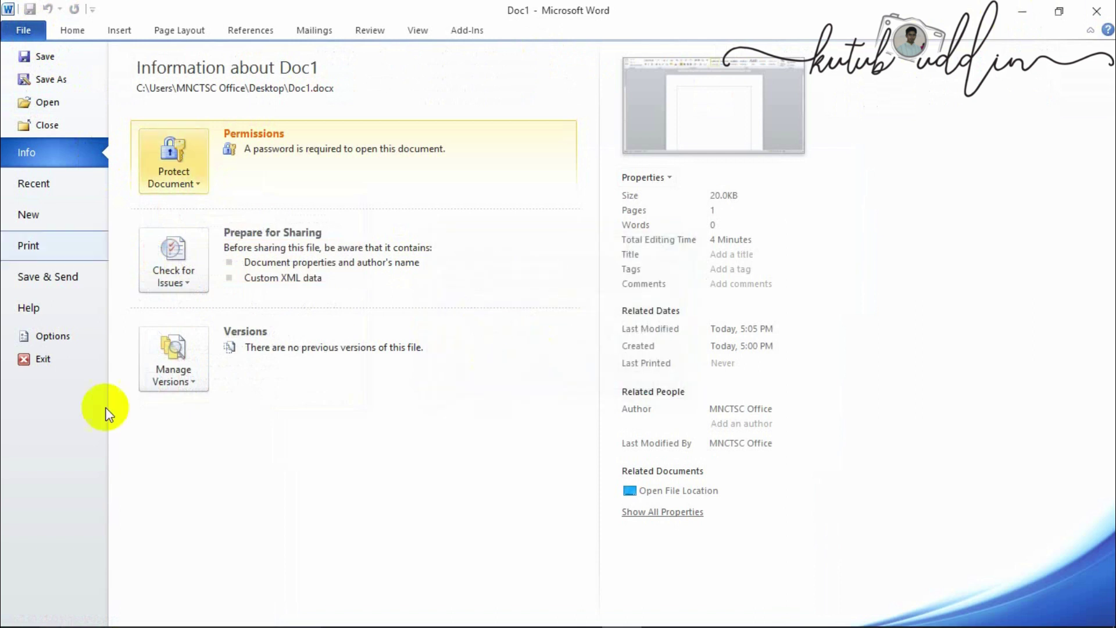
- Close Word and reopen Doc1 from the desktop with its password
{"action": "left_click", "coordinate": [1102, 7]}
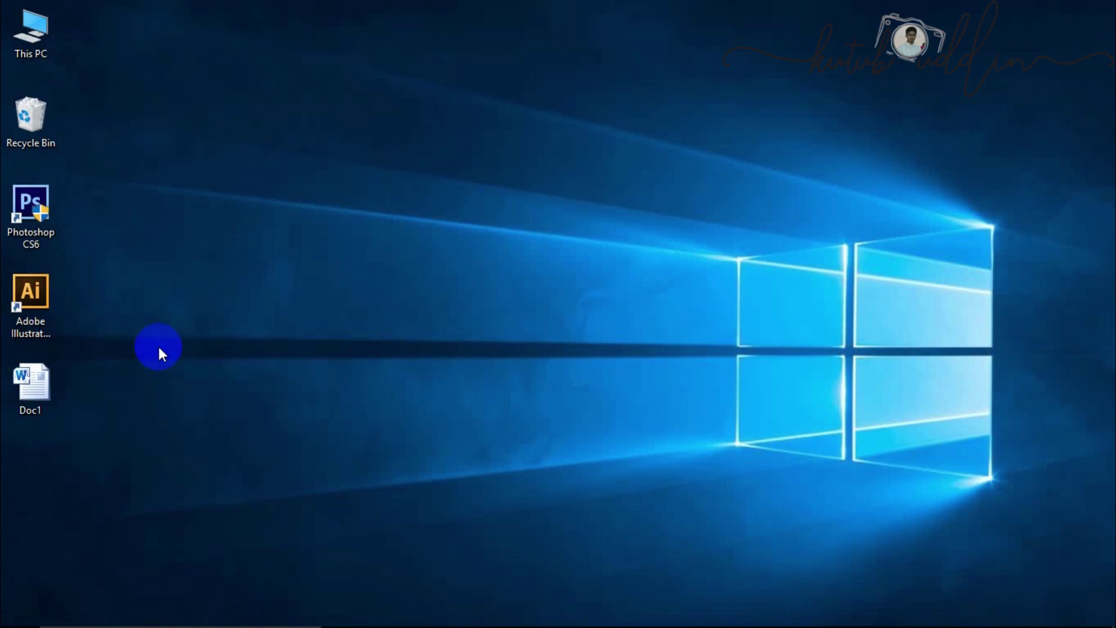
{"action": "double_click", "coordinate": [16, 386]}
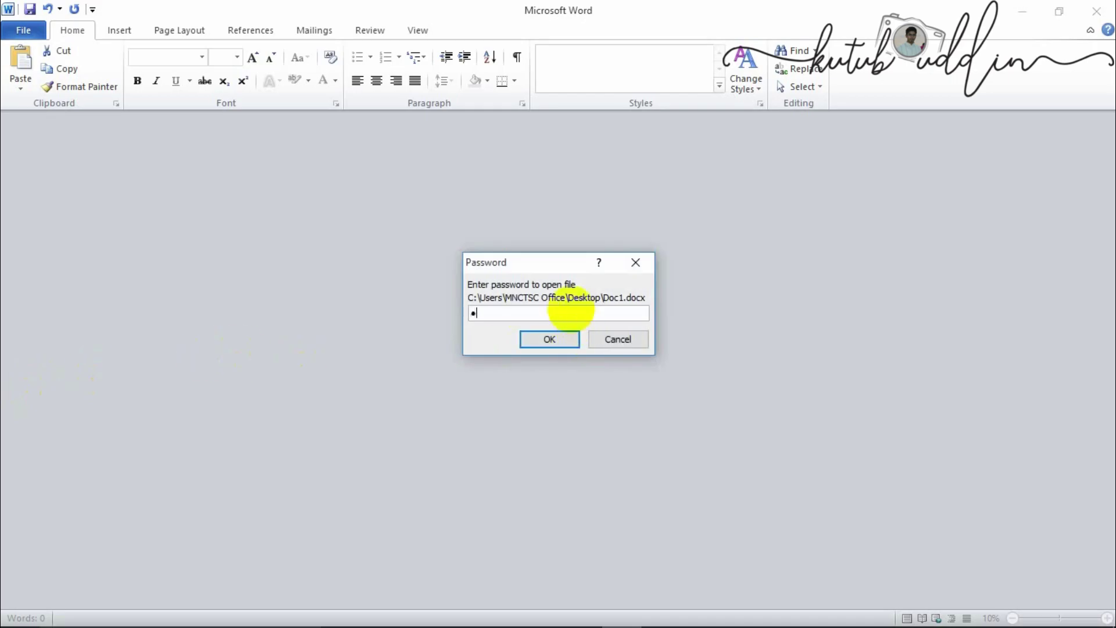
{"action": "key", "text": "Return"}
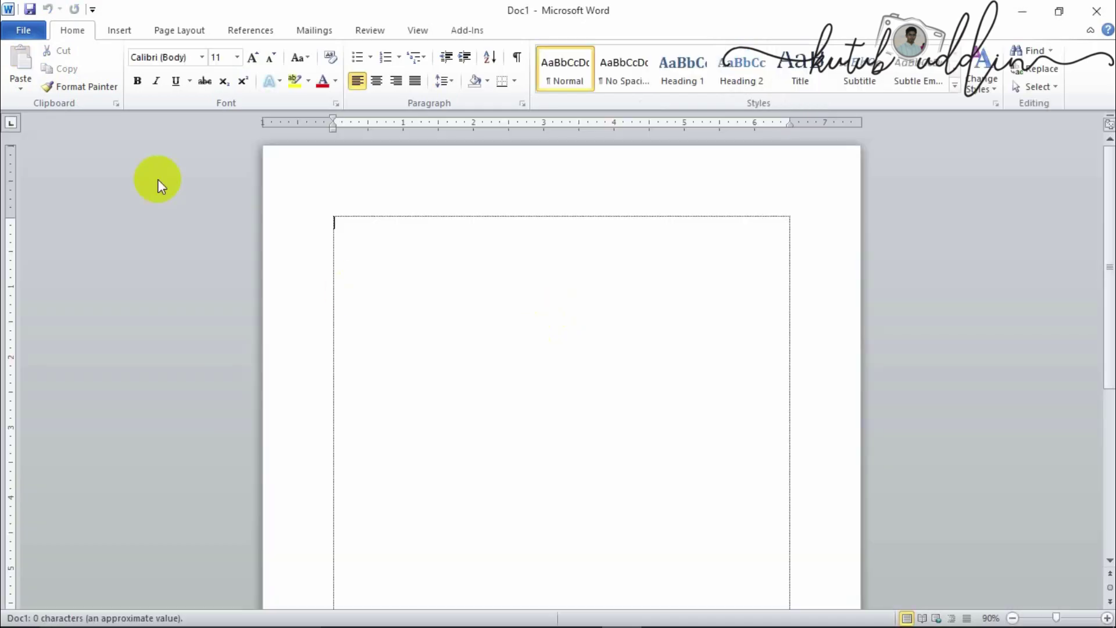
- Delete Doc1's encryption password, confirm, and close Word
{"action": "left_click", "coordinate": [23, 29]}
{"action": "left_click", "coordinate": [177, 174]}
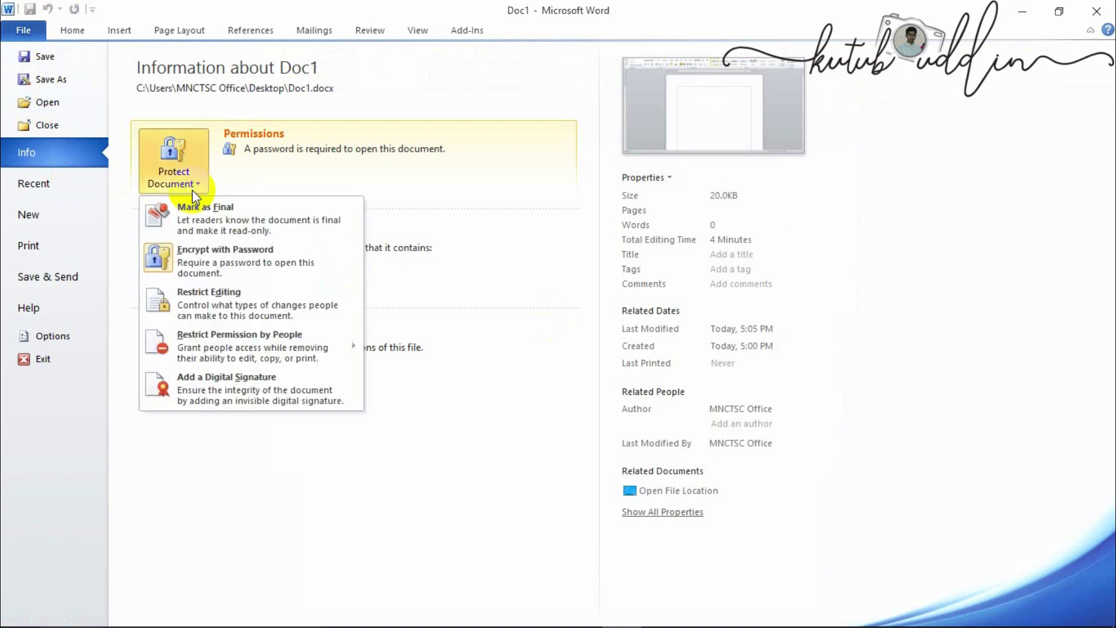
{"action": "left_click", "coordinate": [201, 262]}
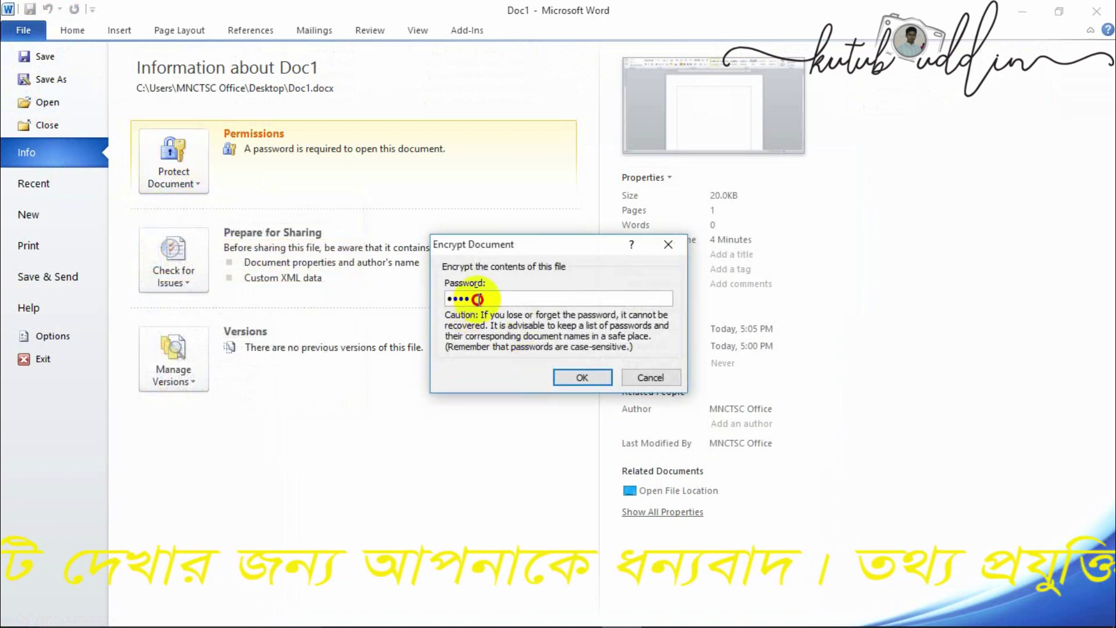
{"action": "key", "text": "BackSpace"}
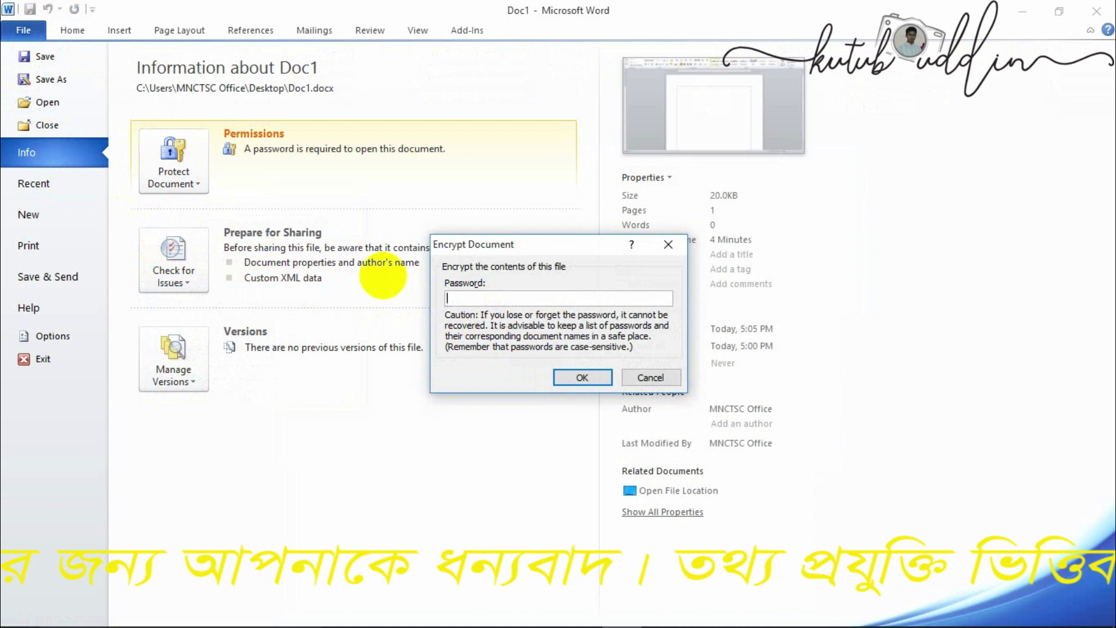
{"action": "left_click", "coordinate": [596, 378]}
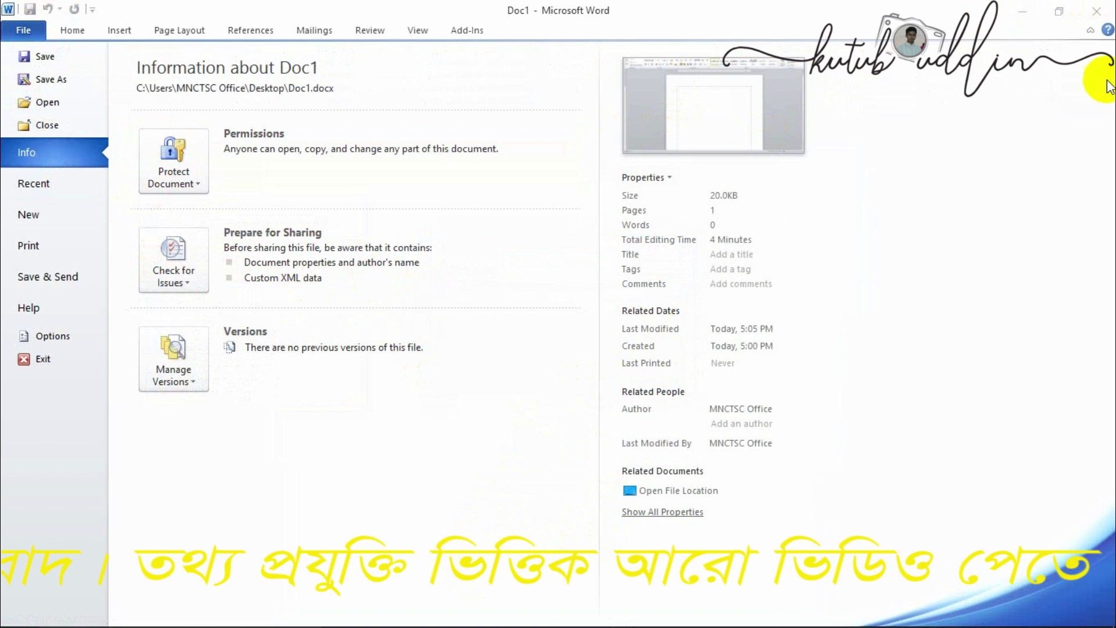
{"action": "left_click", "coordinate": [1097, 11]}
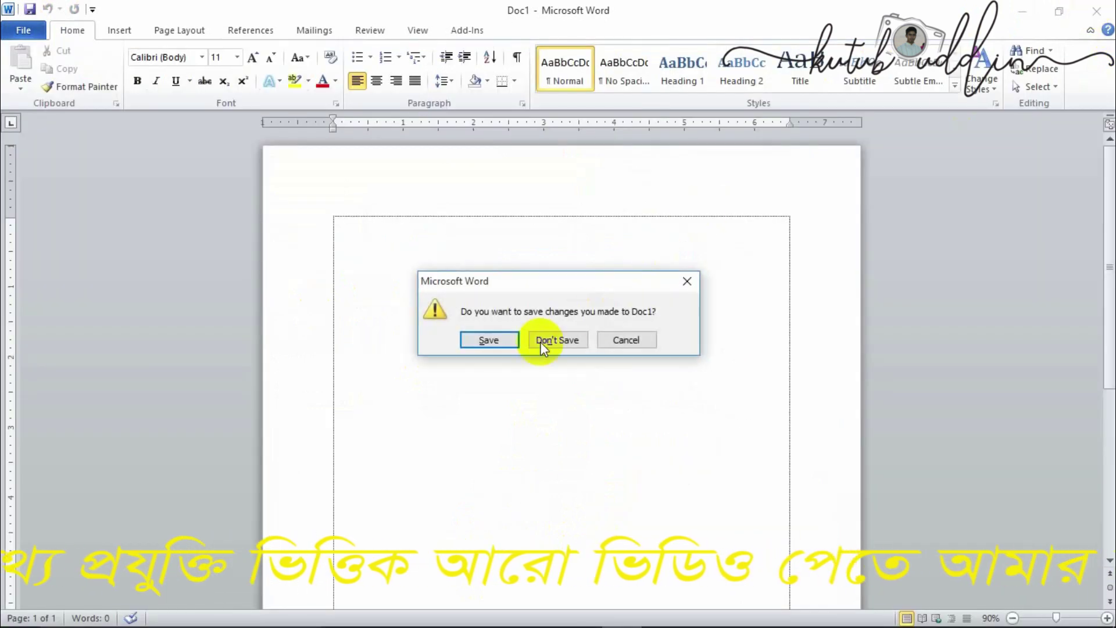
- Answer the save prompt, reopen Doc1, and show its Protect Document options on Info
{"action": "left_click", "coordinate": [489, 340]}
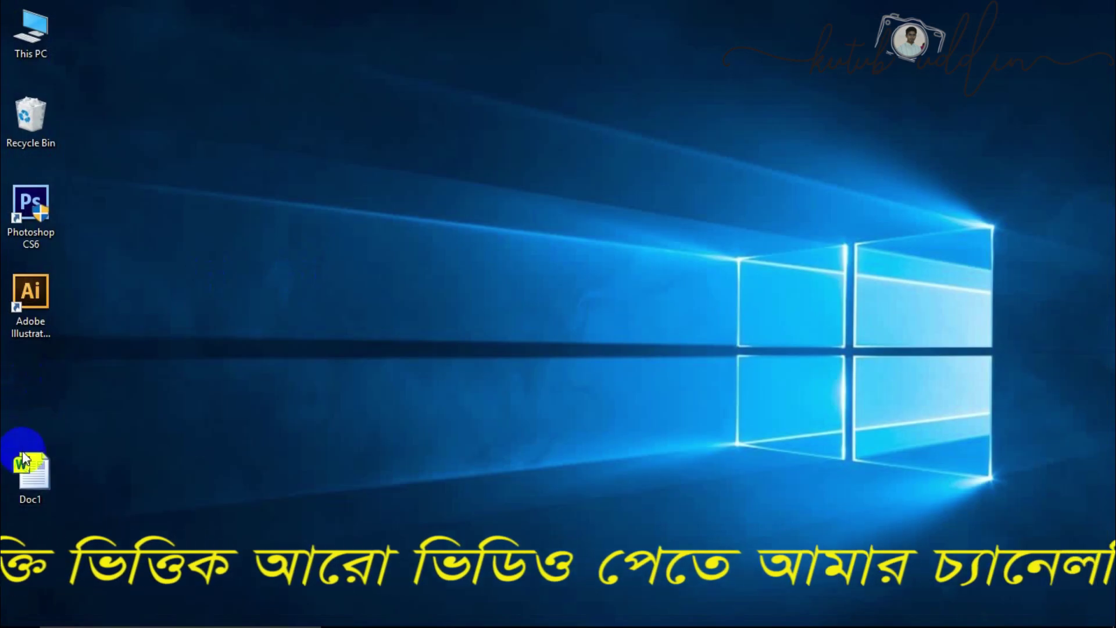
{"action": "double_click", "coordinate": [24, 466]}
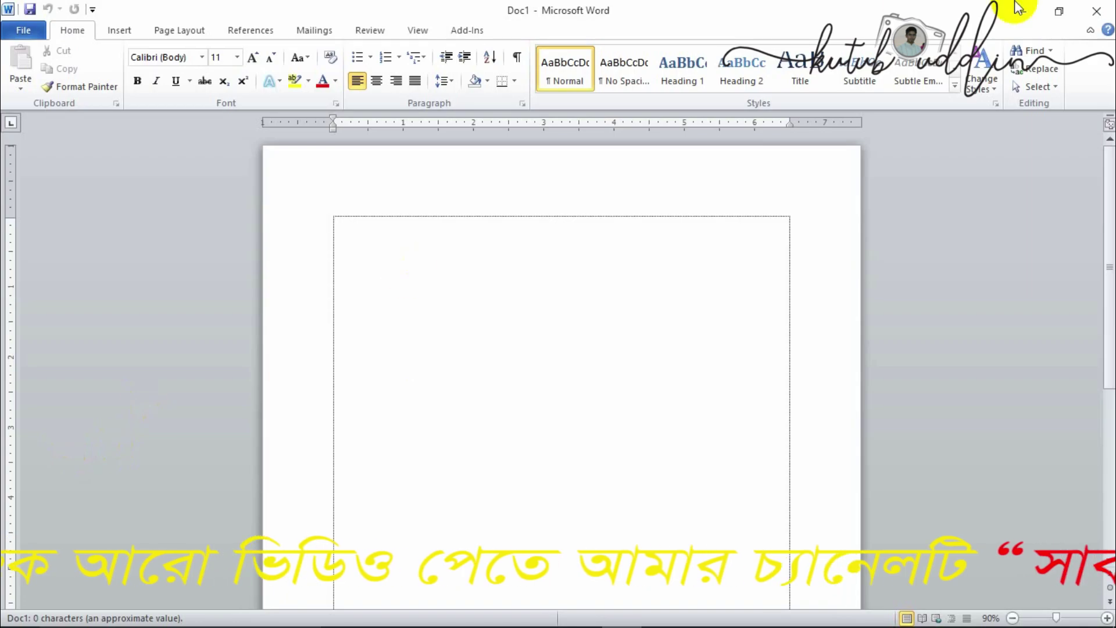
{"action": "left_click", "coordinate": [23, 29]}
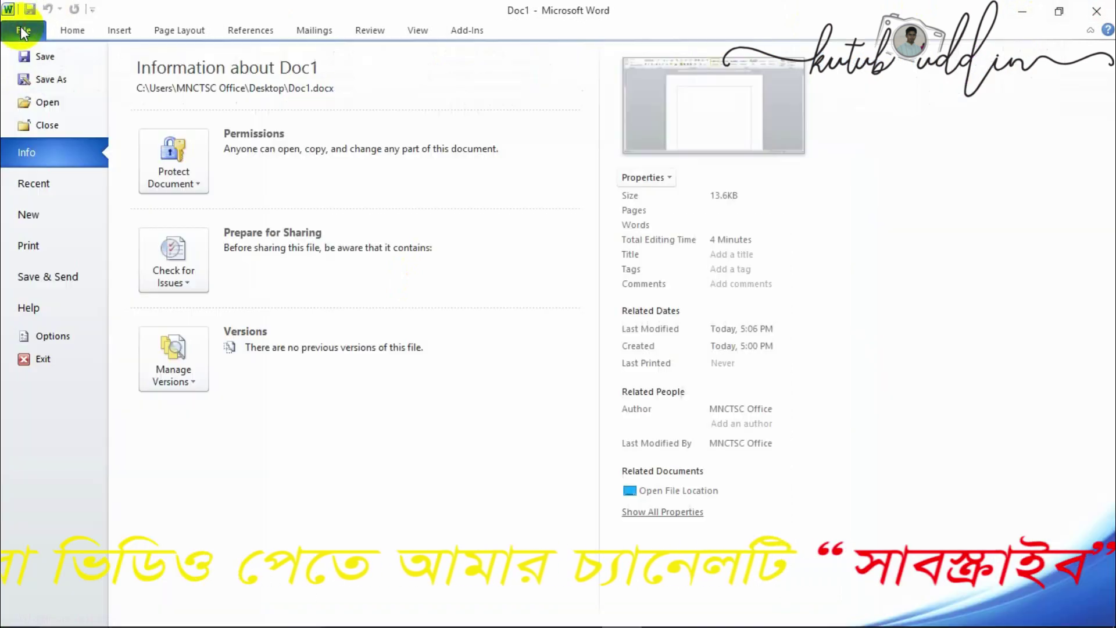
{"action": "left_click", "coordinate": [173, 171]}
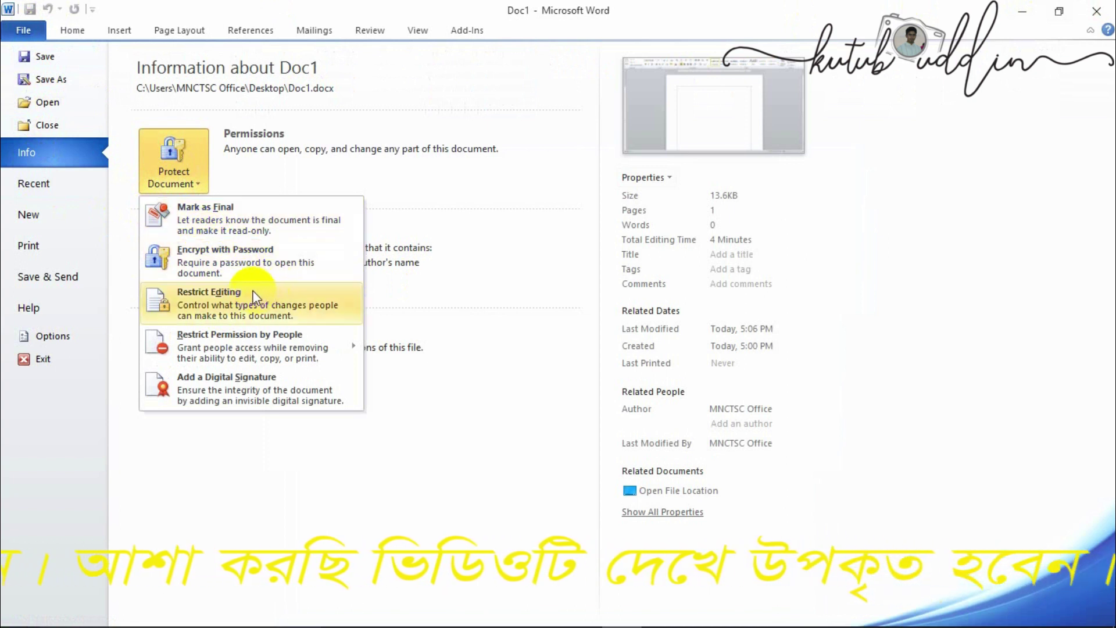
- Under Restrict Editing, tick 'Limit formatting to a selection of styles' and close the pane
{"action": "left_click", "coordinate": [220, 296]}
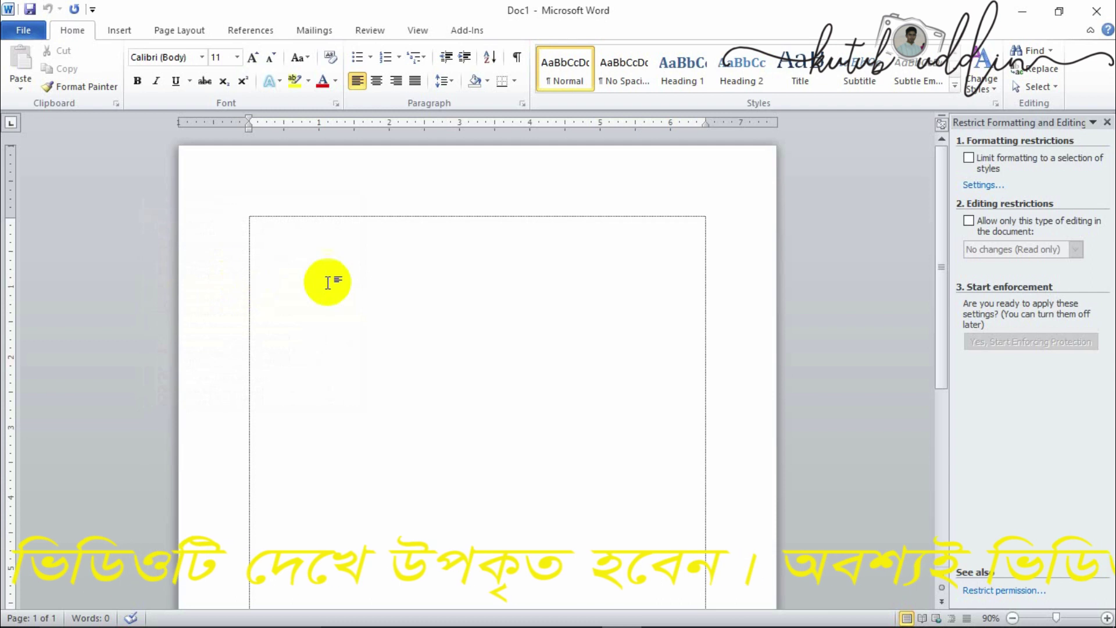
{"action": "left_click", "coordinate": [969, 157]}
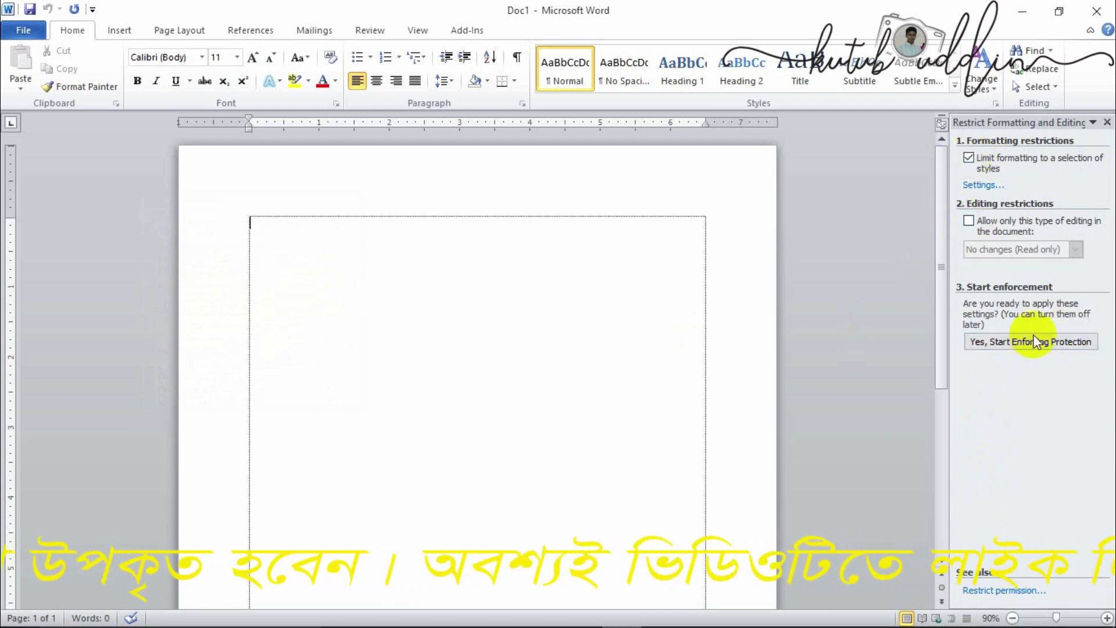
{"action": "left_click", "coordinate": [1108, 122]}
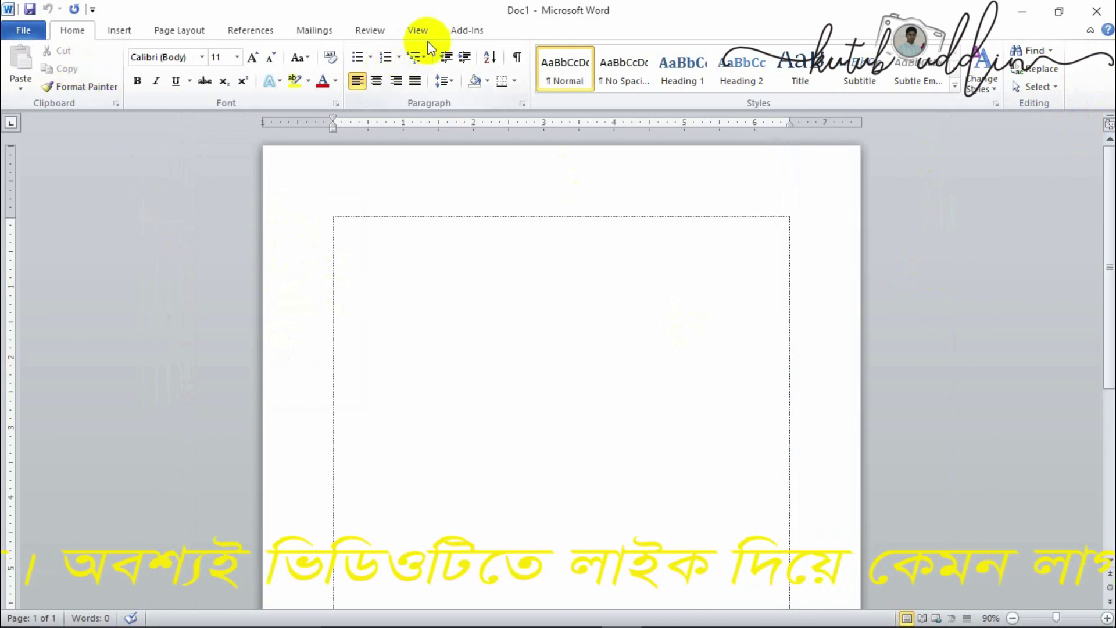
- Browse the Info, Recent and New pages, ending on Print with Doc1's preview
{"action": "left_click", "coordinate": [17, 27]}
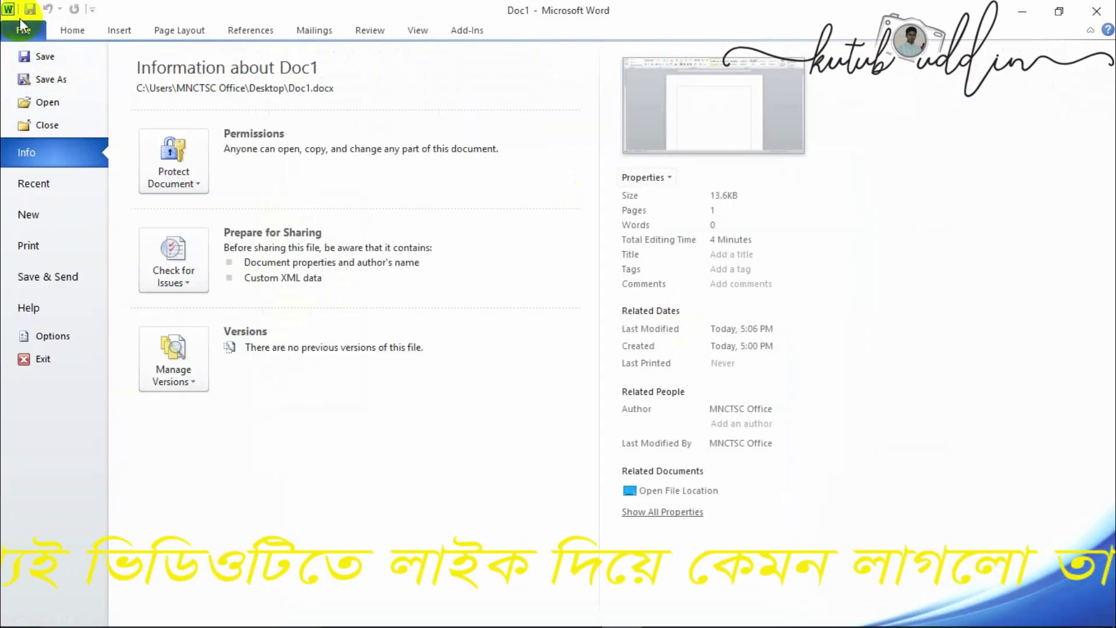
{"action": "left_click", "coordinate": [31, 184]}
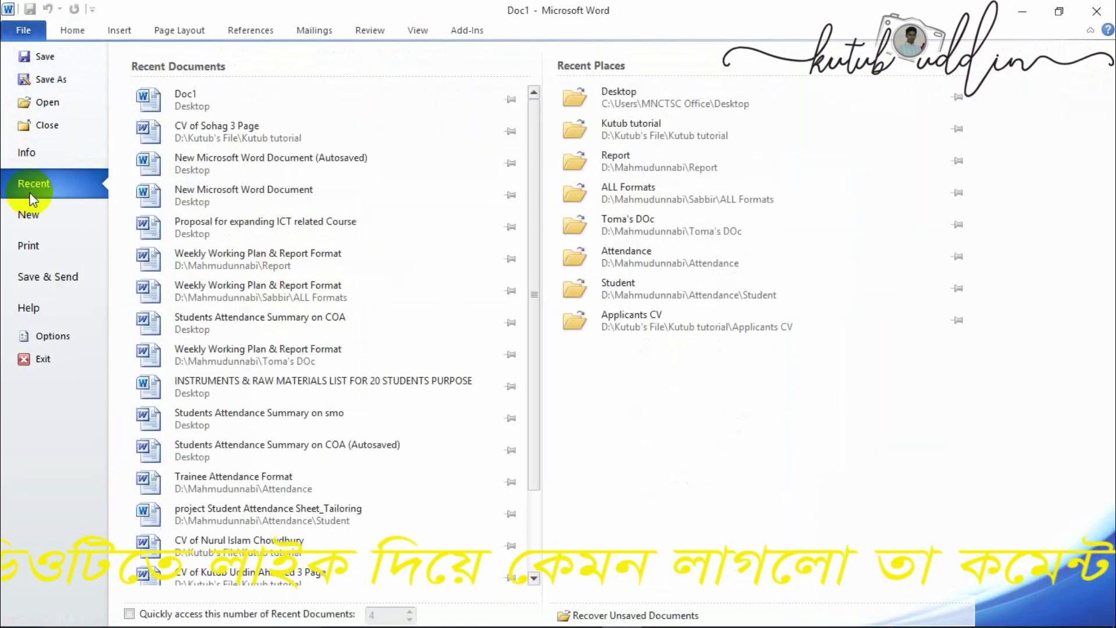
{"action": "left_click", "coordinate": [42, 221]}
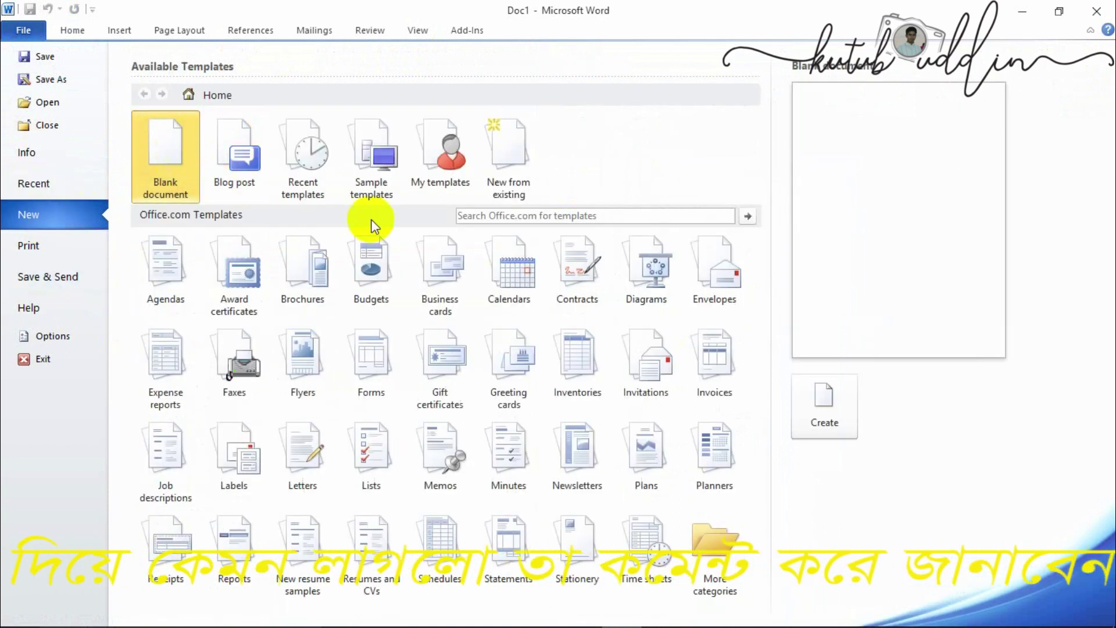
{"action": "left_click", "coordinate": [41, 248]}
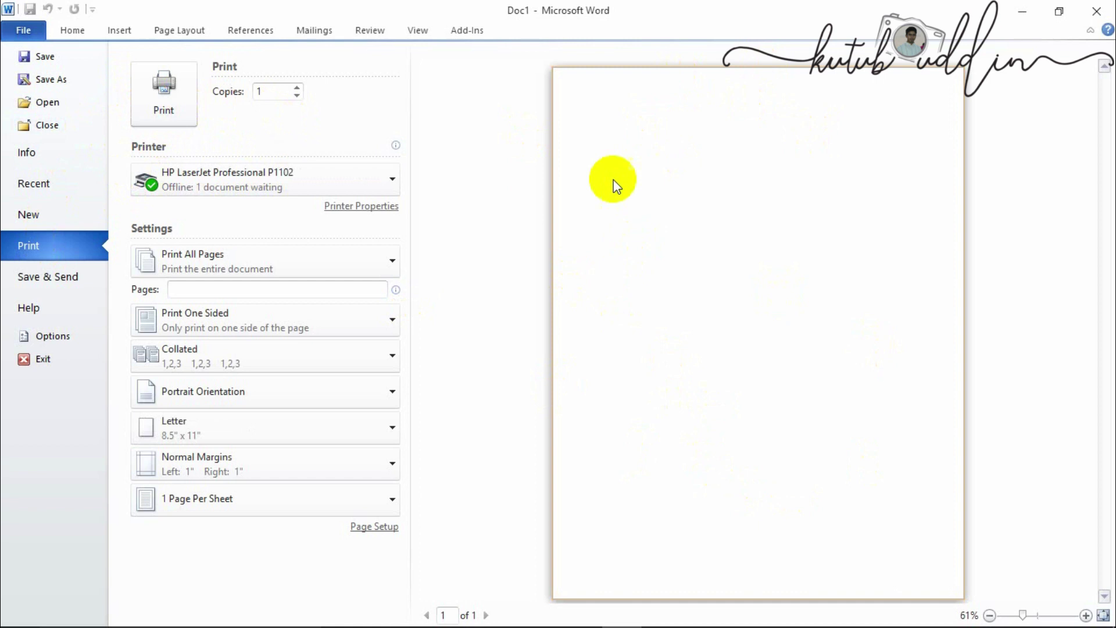
{"action": "left_click", "coordinate": [235, 185]}
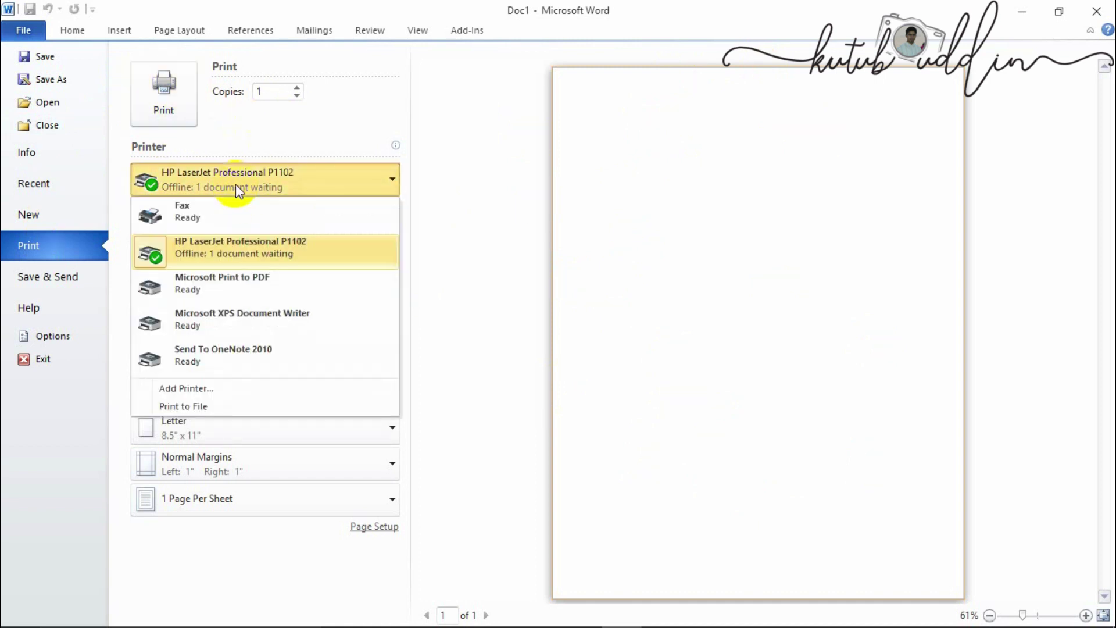
{"action": "left_click", "coordinate": [267, 91]}
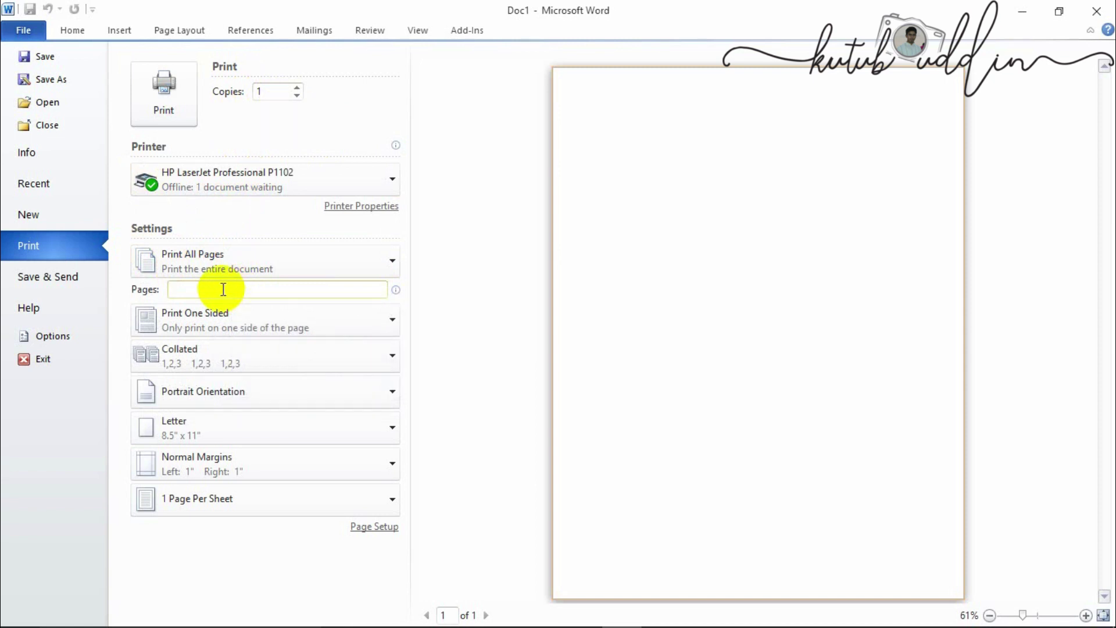
{"action": "left_click", "coordinate": [224, 289]}
{"action": "type", "text": "1,2"}
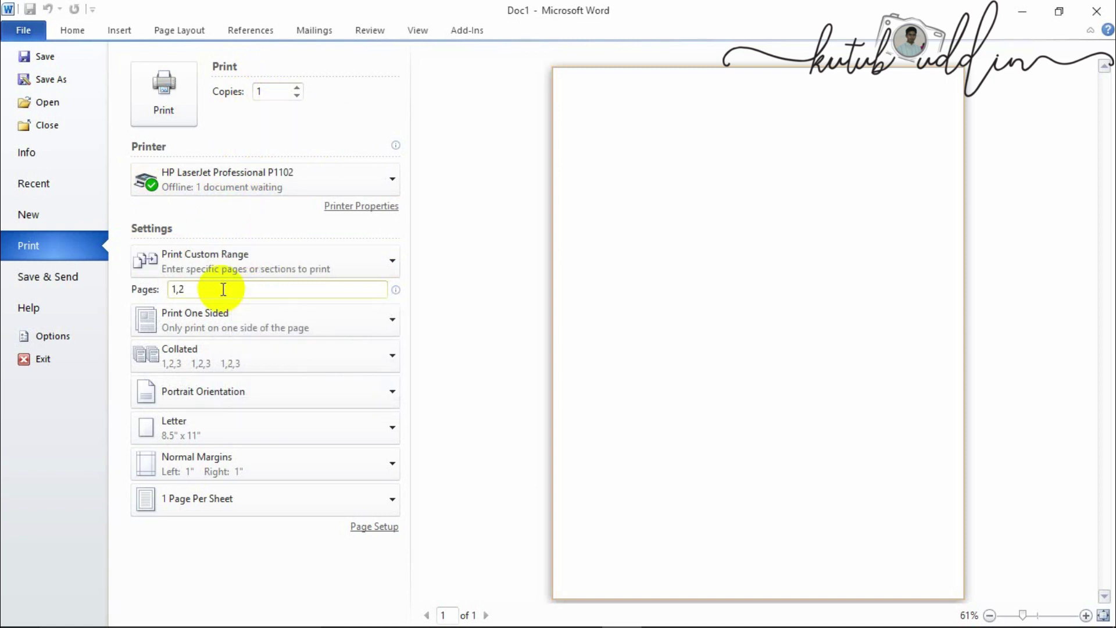
{"action": "key", "text": "BackSpace"}
{"action": "type", "text": "3,5,7"}
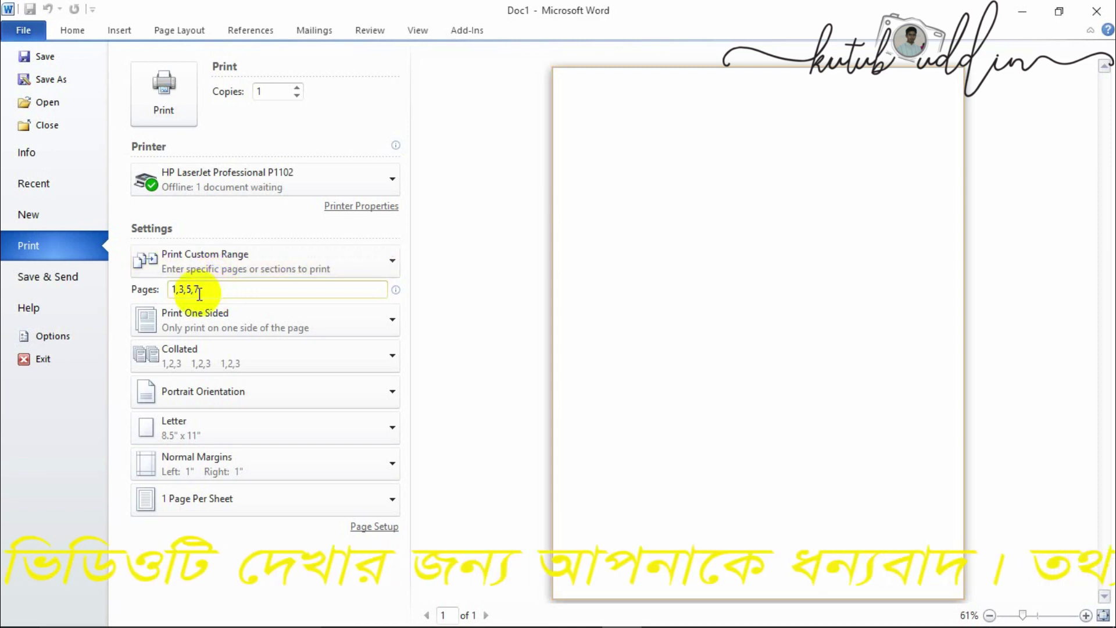
{"action": "left_click_drag", "start_coordinate": [216, 291], "coordinate": [62, 281]}
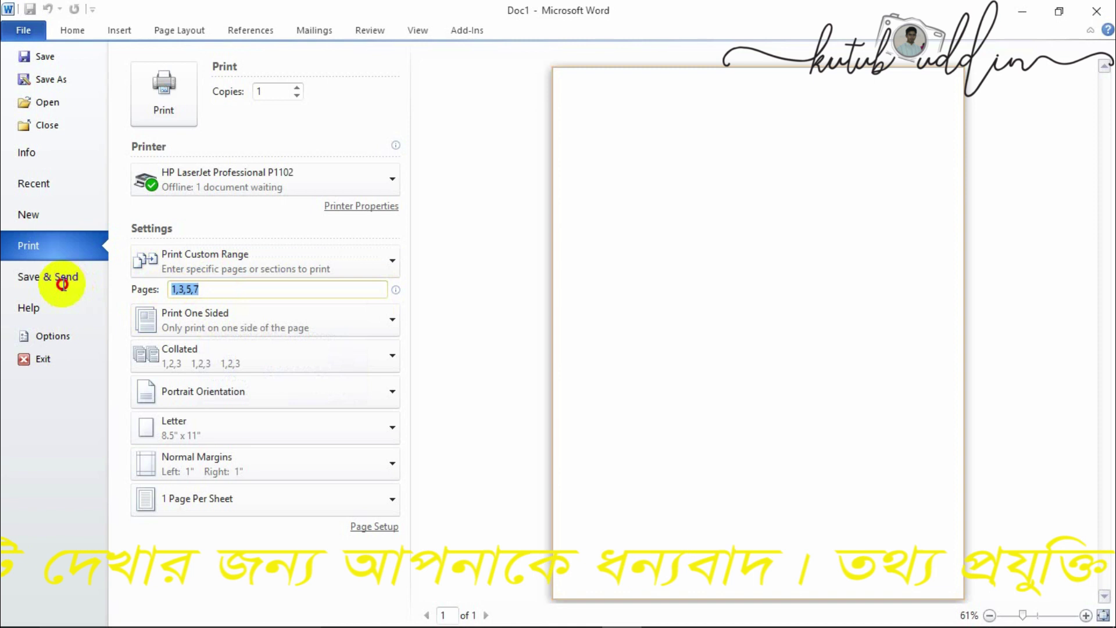
{"action": "key", "text": "BackSpace"}
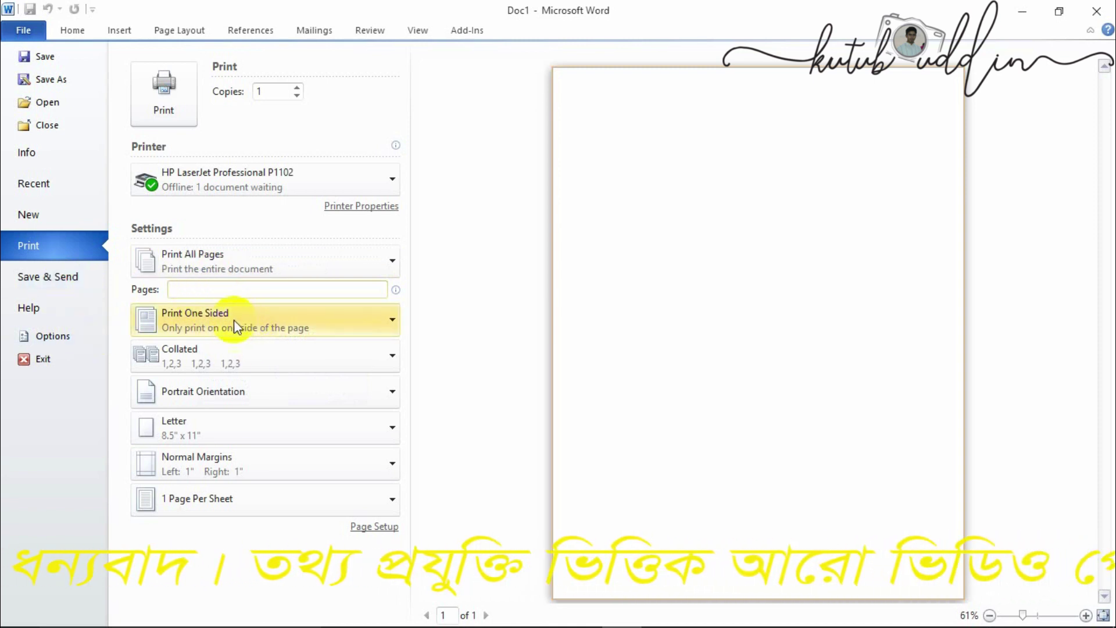
{"action": "left_click", "coordinate": [214, 321]}
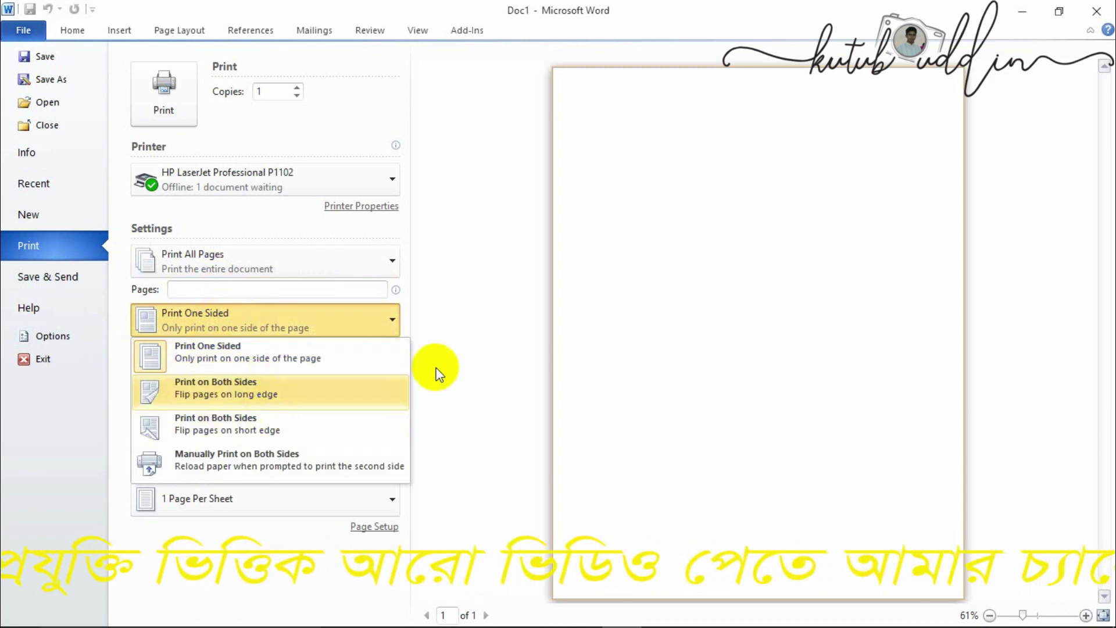
{"action": "left_click", "coordinate": [444, 326]}
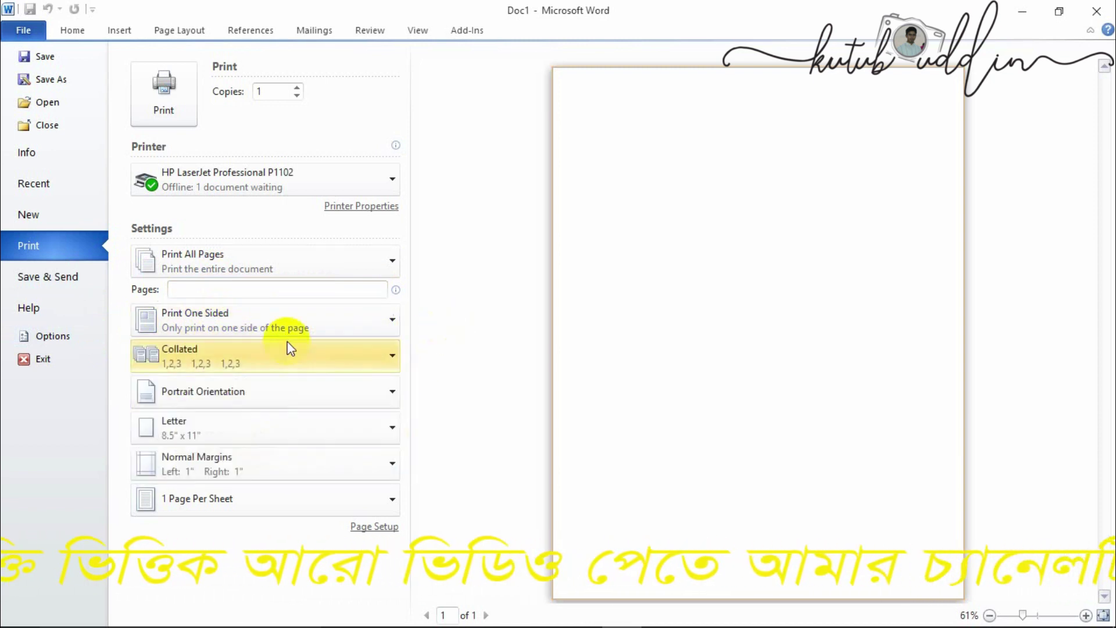
{"action": "left_click", "coordinate": [232, 354]}
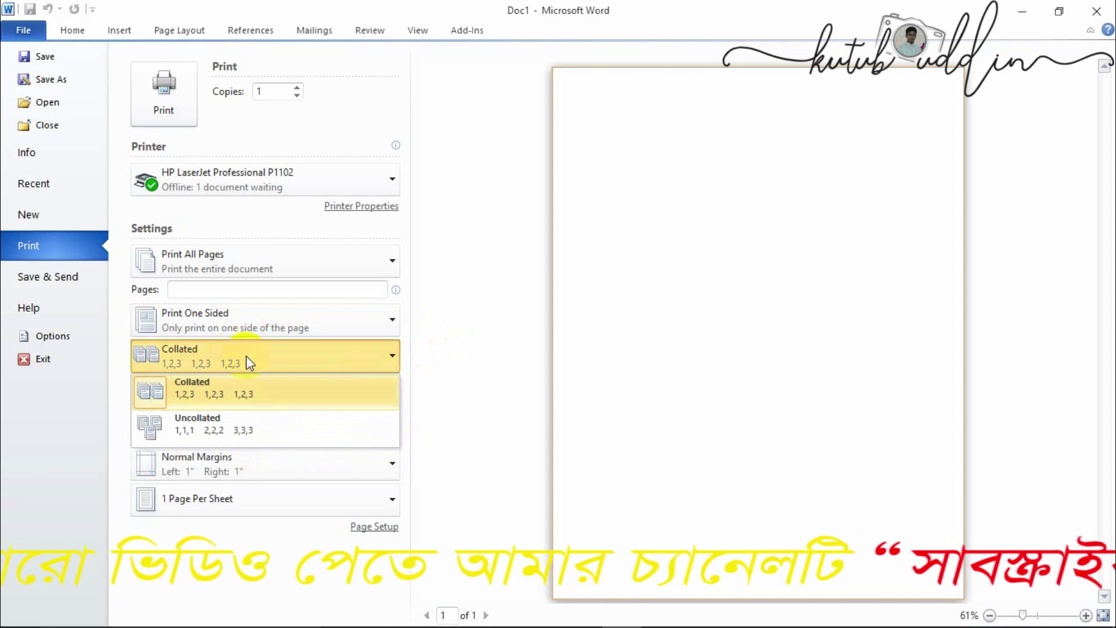
{"action": "left_click", "coordinate": [473, 346]}
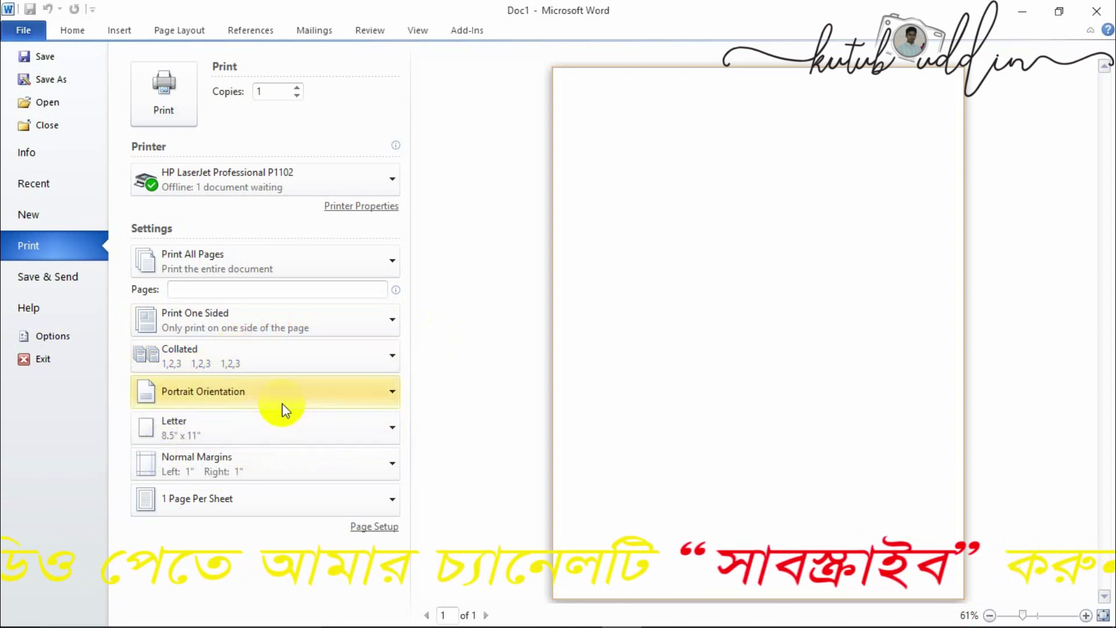
{"action": "left_click", "coordinate": [211, 389]}
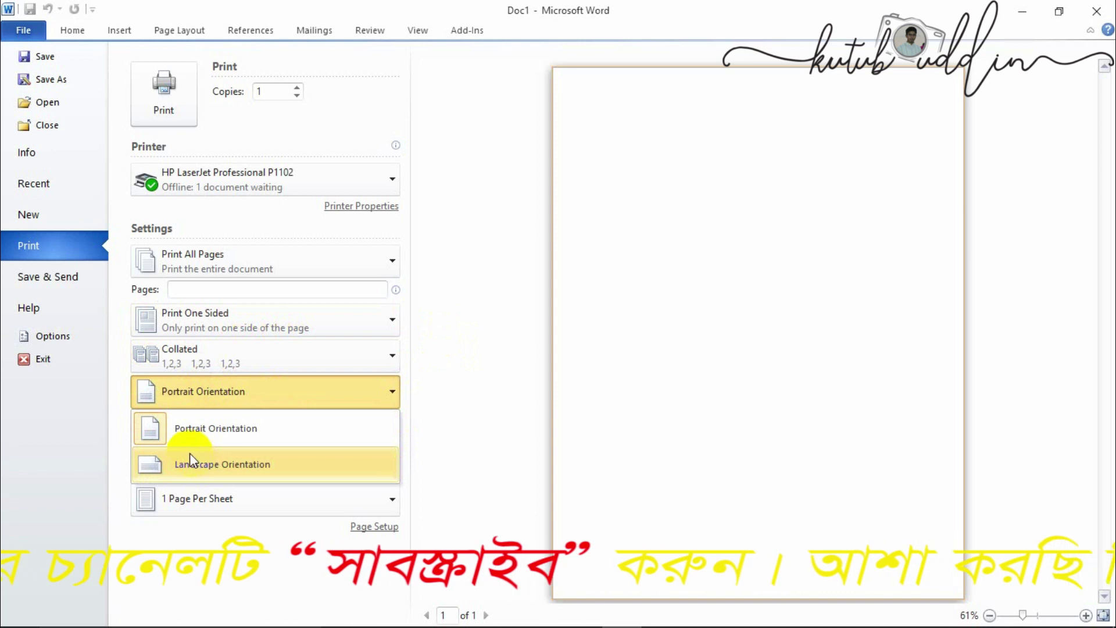
{"action": "left_click", "coordinate": [436, 392]}
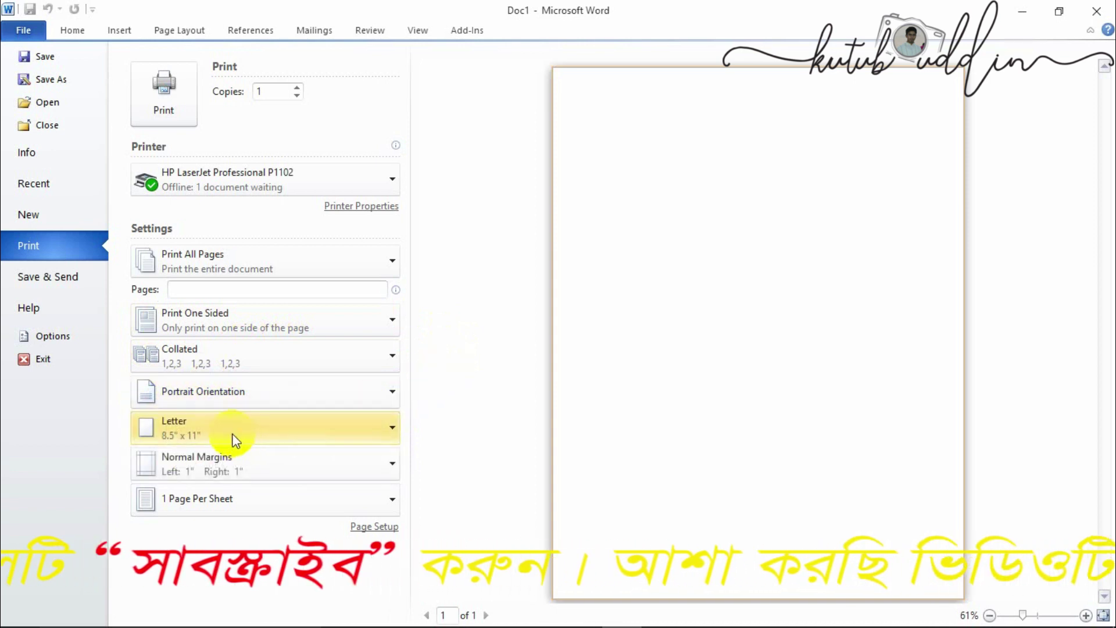
{"action": "left_click", "coordinate": [236, 440]}
{"action": "left_click", "coordinate": [232, 439]}
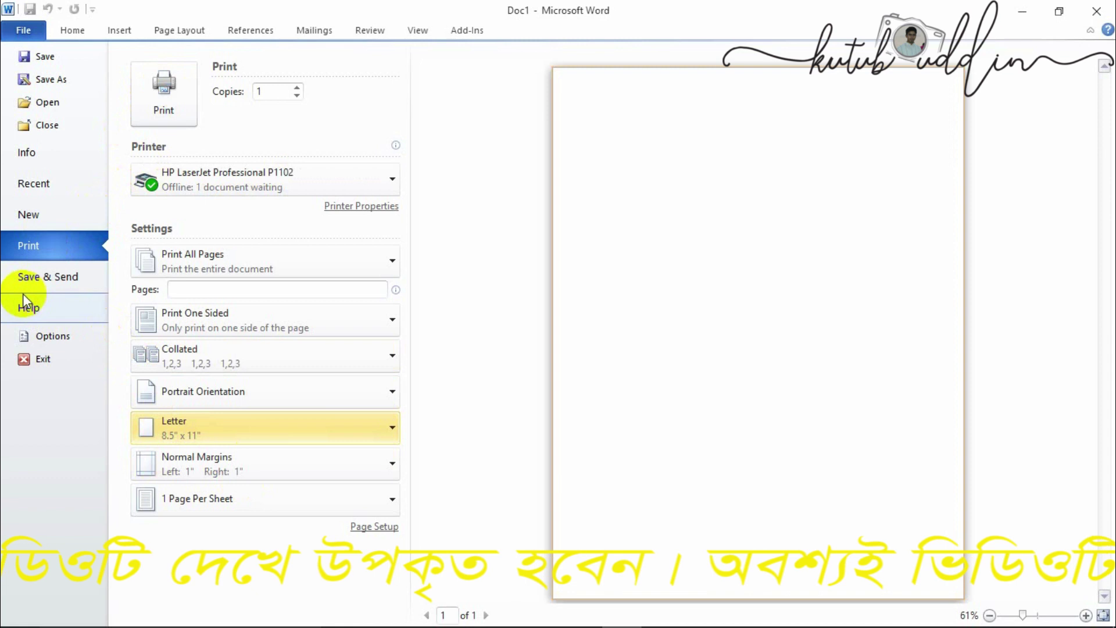
- Look over the Save & Send choices, then open Word Options on the General page
{"action": "left_click", "coordinate": [26, 276]}
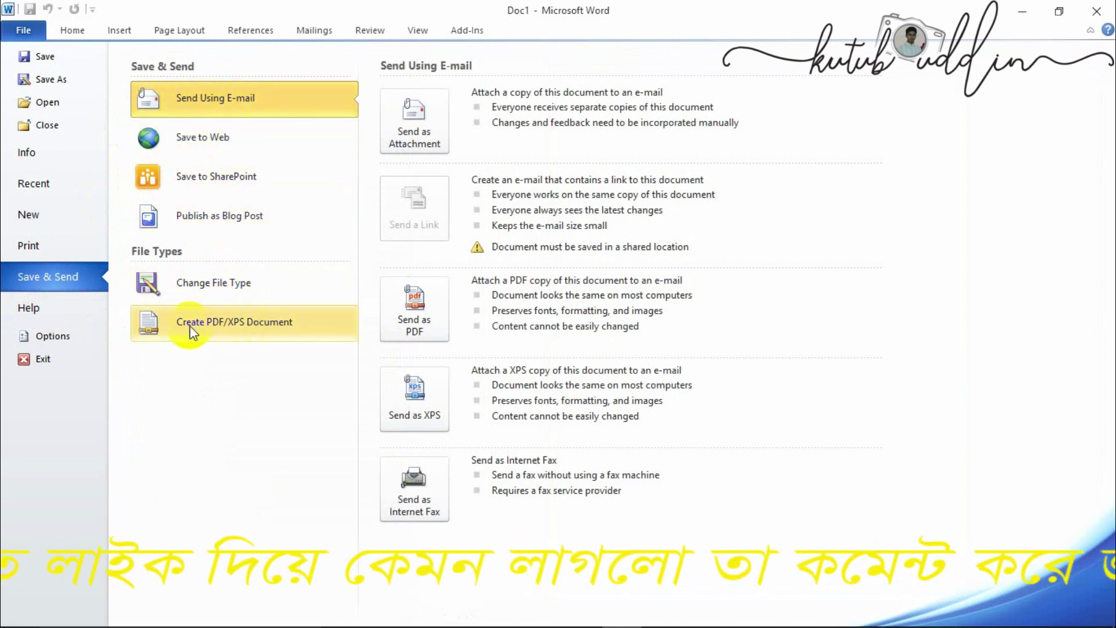
{"action": "left_click", "coordinate": [32, 335]}
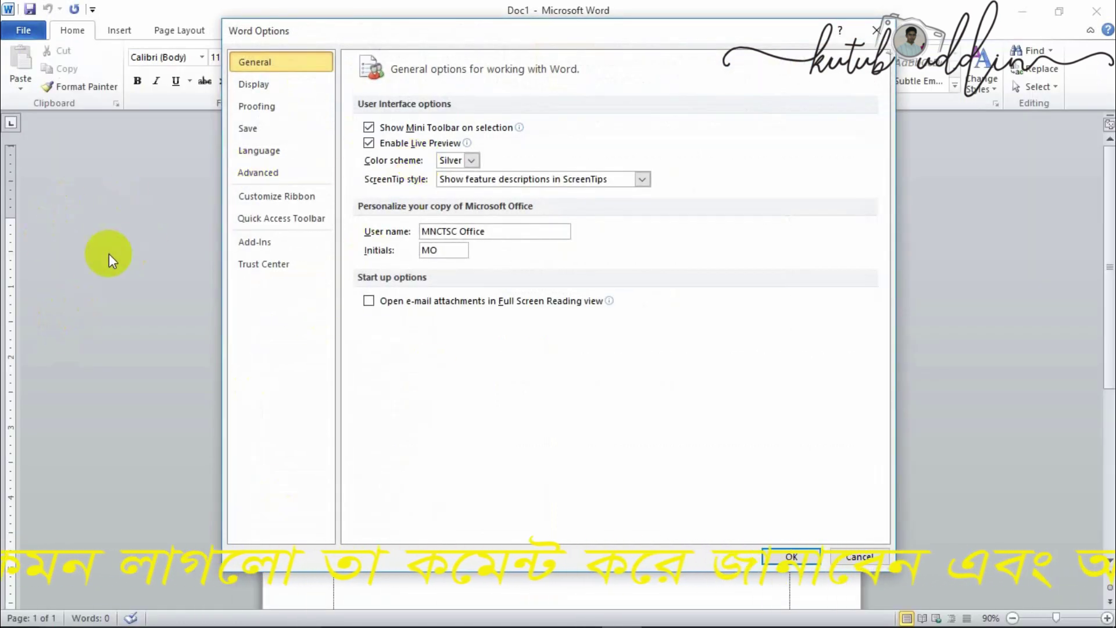
- Choose Black as the colour scheme in Word Options and apply it
{"action": "left_click", "coordinate": [472, 161]}
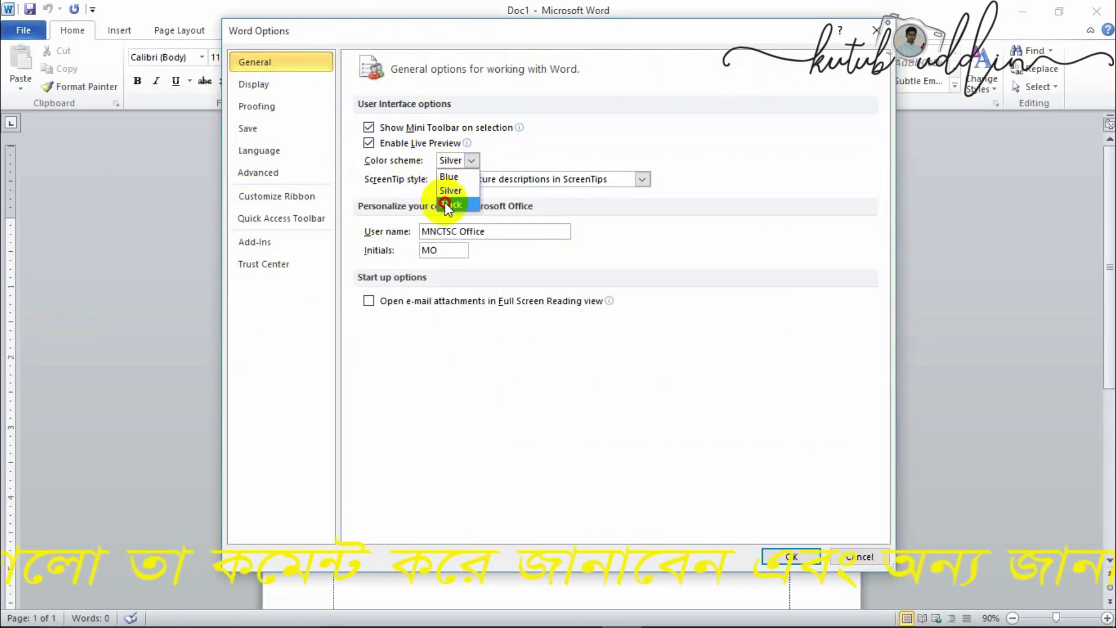
{"action": "left_click", "coordinate": [445, 205]}
{"action": "left_click", "coordinate": [780, 557]}
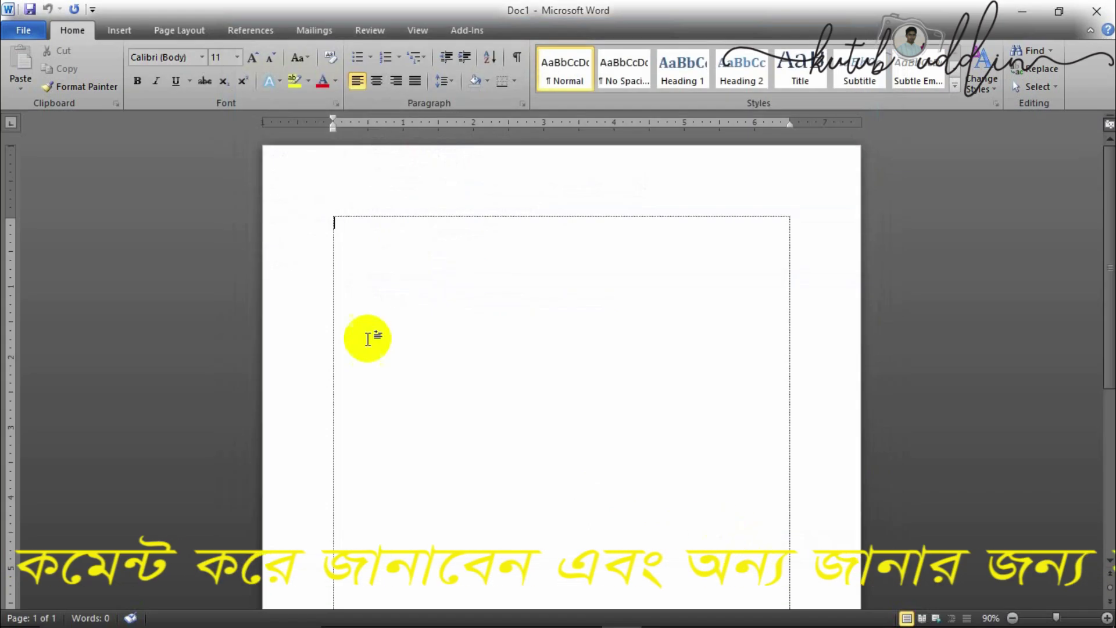